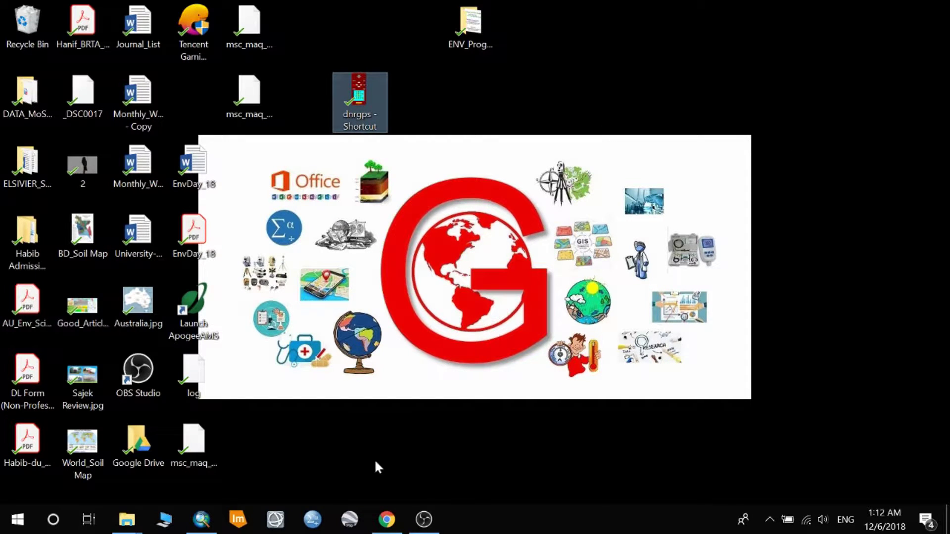
# Switch to Chrome, review the DNRGPS 6.1.0.6 download options on the Minnesota DNR page, and minimize the browser.
pyautogui.click(385, 518)
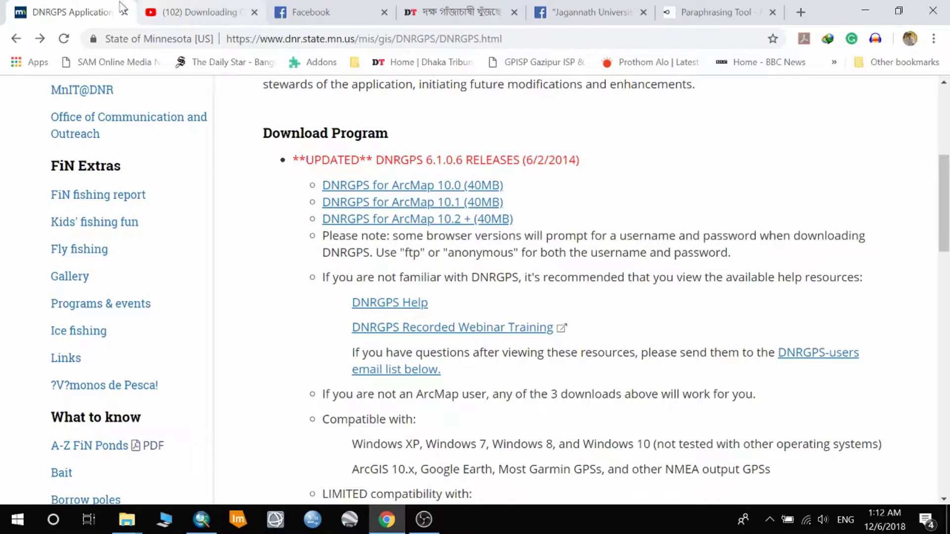
pyautogui.scroll(5, 222, 156)
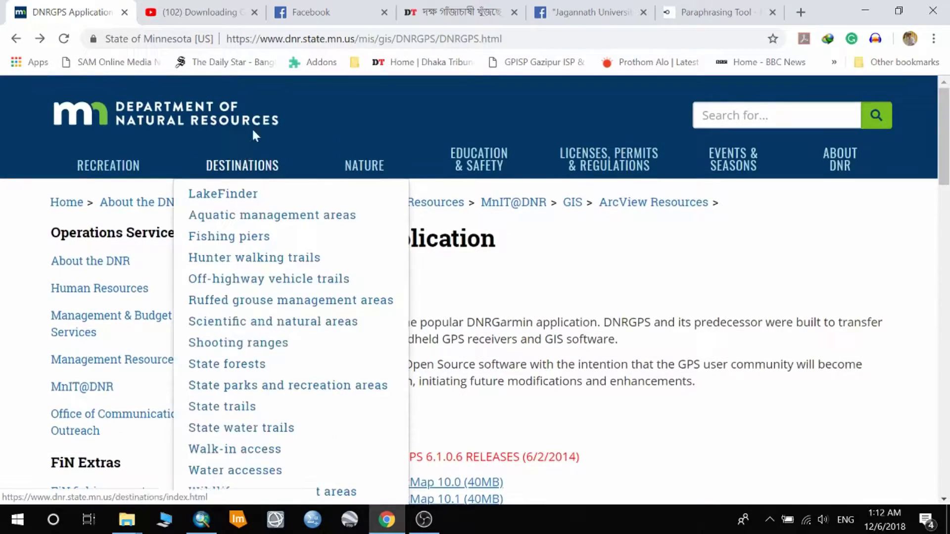
pyautogui.scroll(-3, 363, 113)
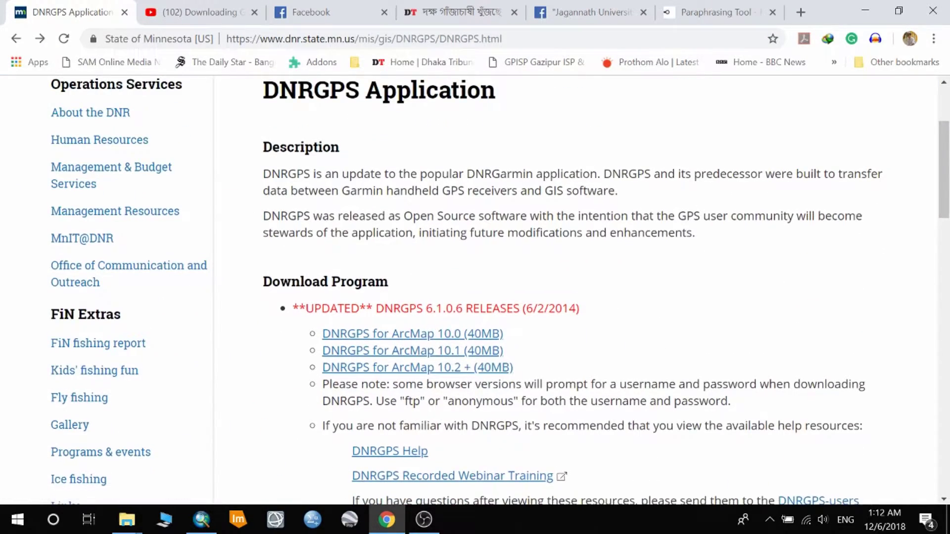
pyautogui.scroll(-1, 329, 272)
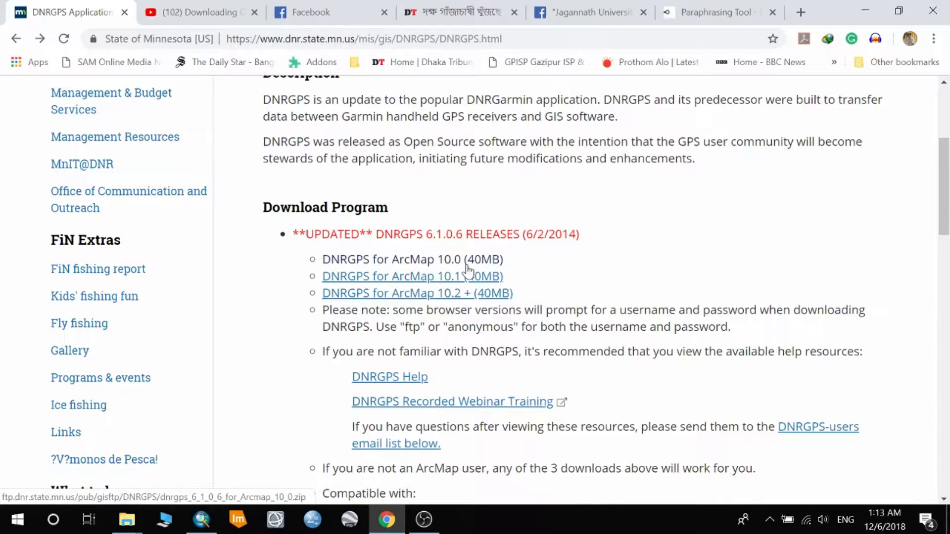
pyautogui.click(852, 18)
# Switch to File Explorer and open the Compressed folder inside Downloads.
pyautogui.click(126, 520)
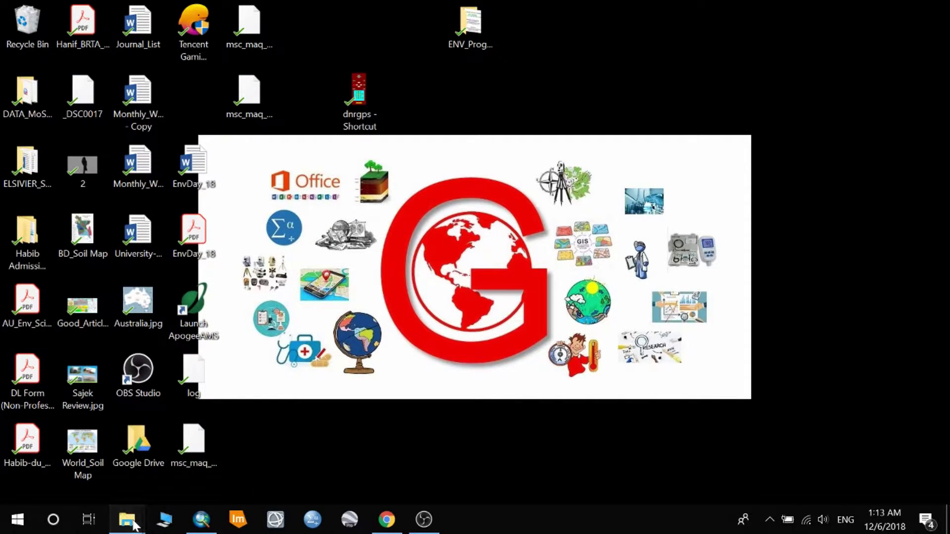
pyautogui.click(65, 456)
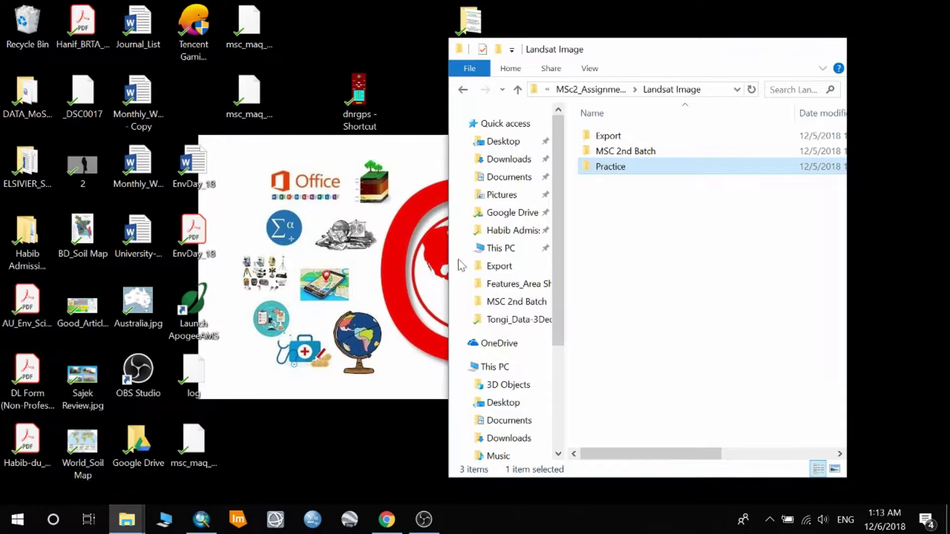
pyautogui.moveTo(127, 519)
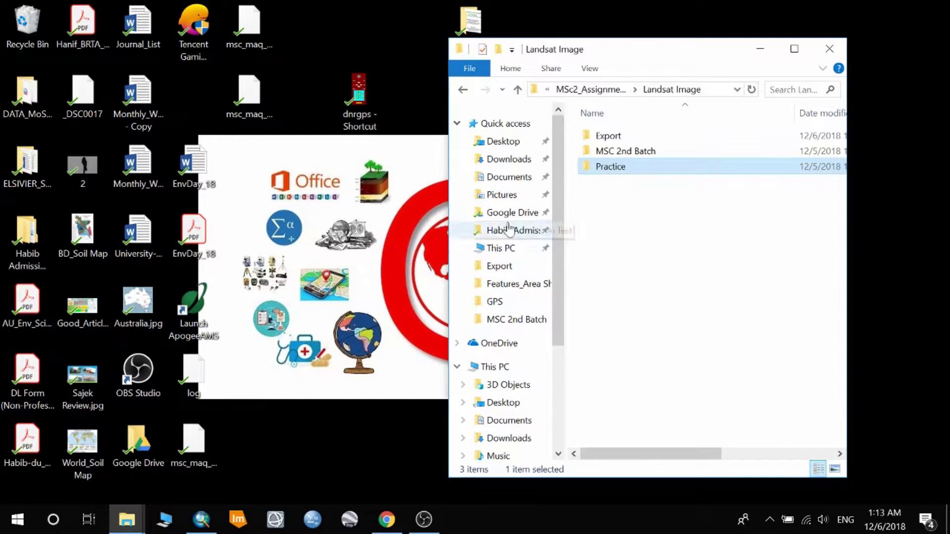
pyautogui.click(491, 303)
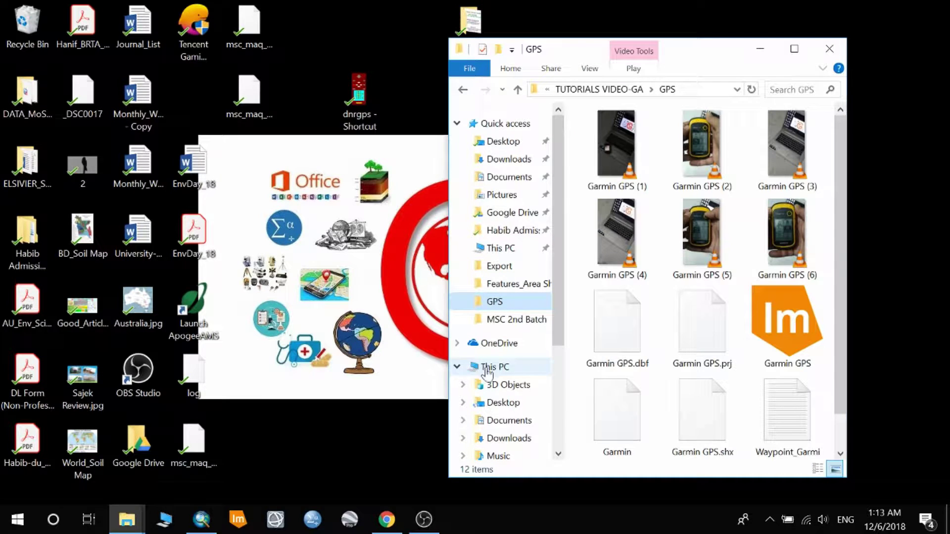
pyautogui.click(482, 421)
pyautogui.click(499, 438)
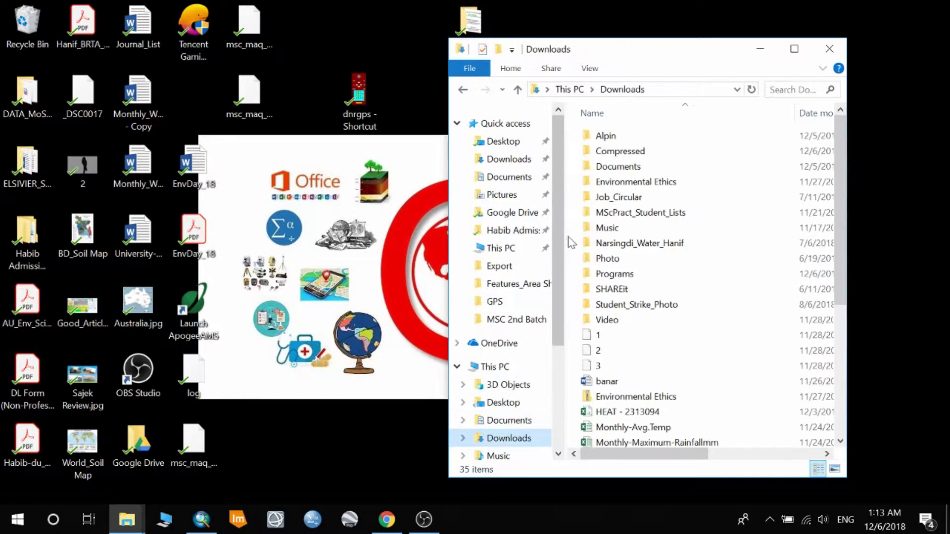
pyautogui.doubleClick(597, 157)
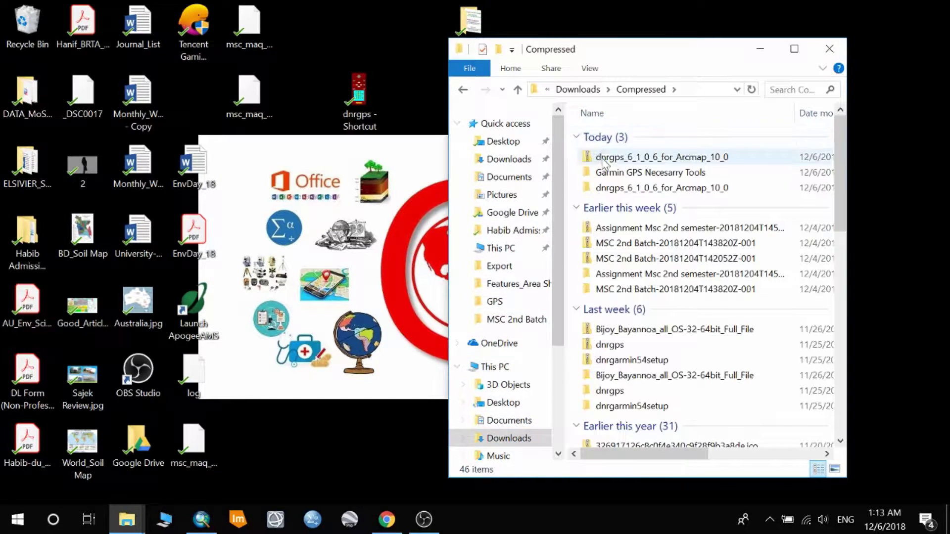
# Look inside the dnrgps_6_1_0_6_for_Arcmap_10_0 zip archive and return to the Compressed folder.
pyautogui.click(604, 161)
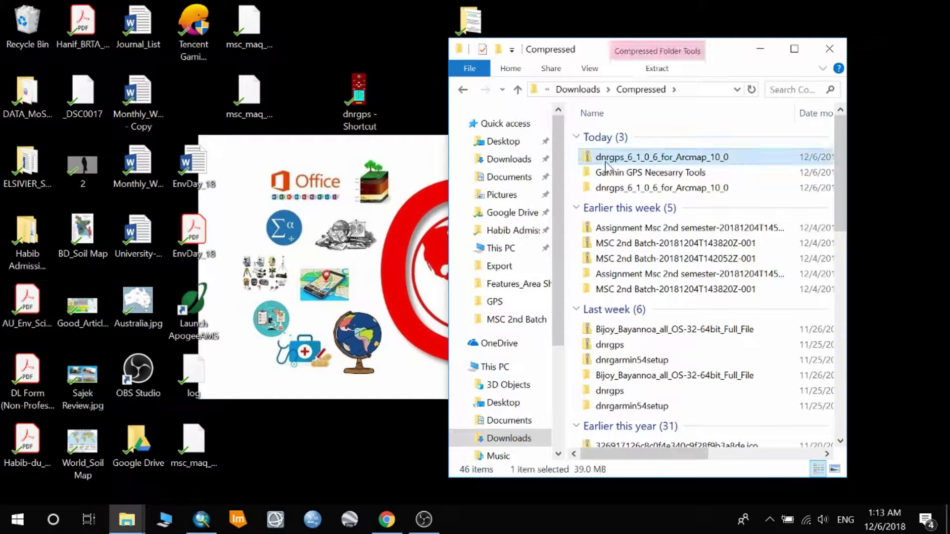
pyautogui.doubleClick(650, 160)
pyautogui.click(613, 139)
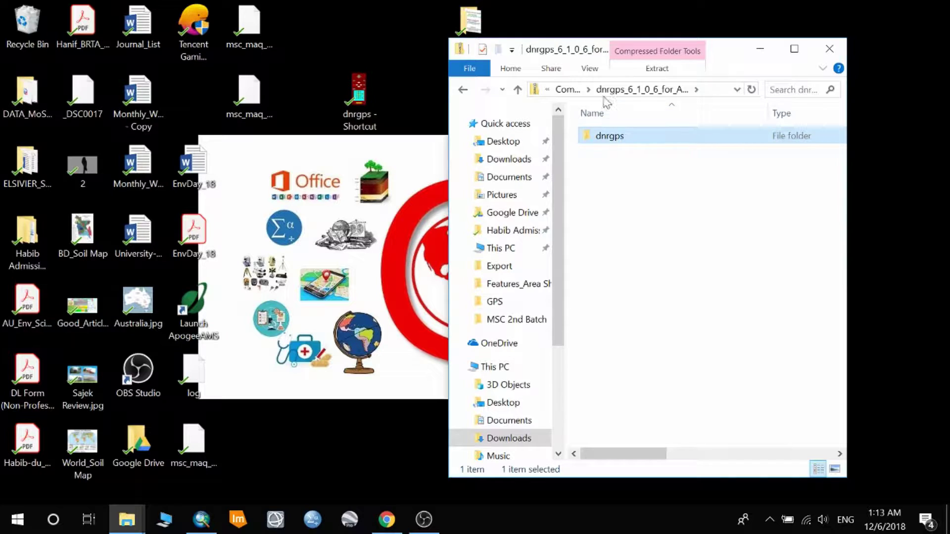
pyautogui.click(567, 89)
# Open the dnrgps subfolder of the extracted dnrgps_6_1_0_6_for_Arcmap_10_0 folder and select the dnrgps application.
pyautogui.click(628, 189)
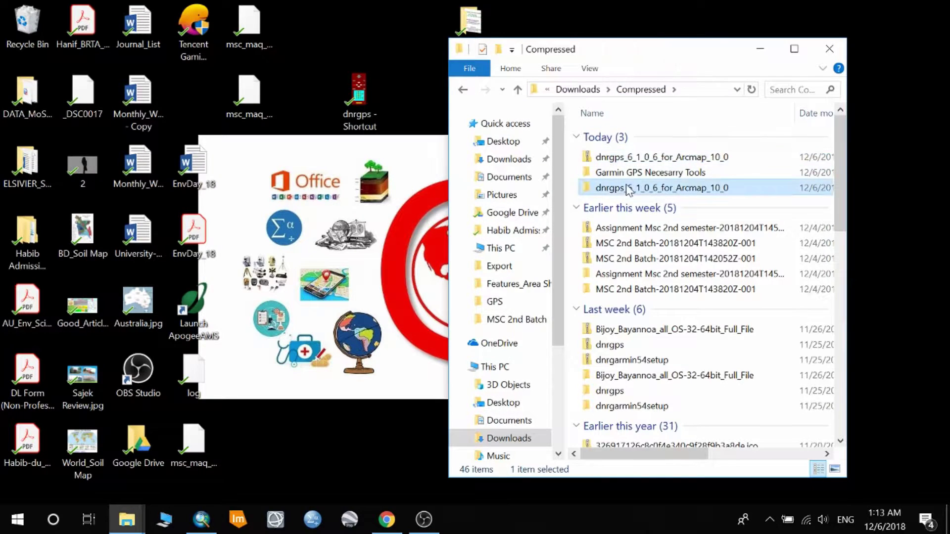
pyautogui.doubleClick(628, 189)
pyautogui.doubleClick(615, 138)
pyautogui.click(610, 183)
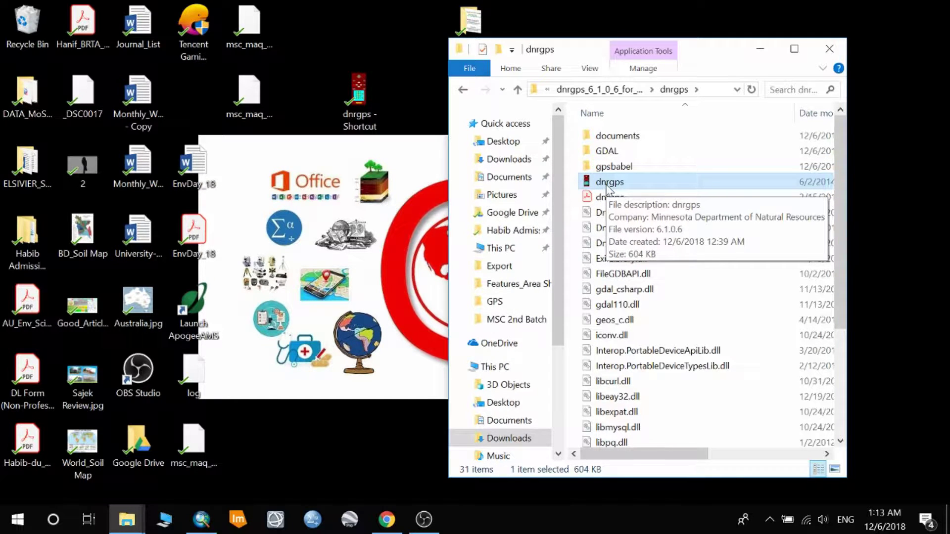
pyautogui.rightClick(607, 187)
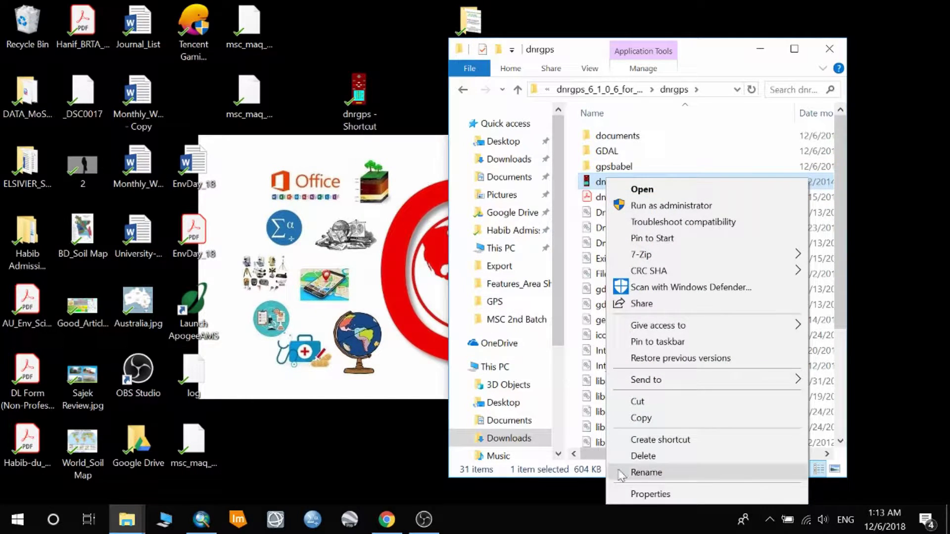
pyautogui.click(363, 92)
pyautogui.click(363, 92)
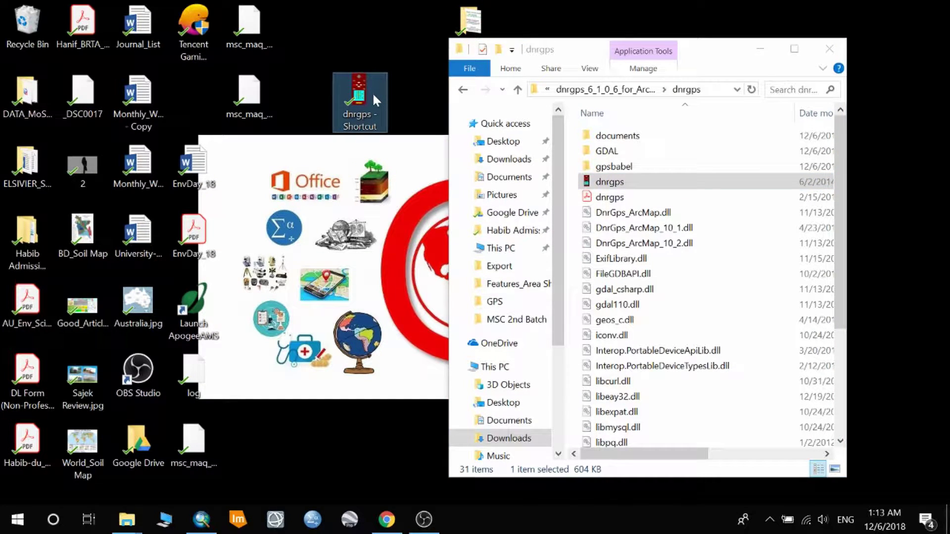
# Launch the dnrgps application from the extracted folder and minimize the File Explorer window.
pyautogui.click(597, 187)
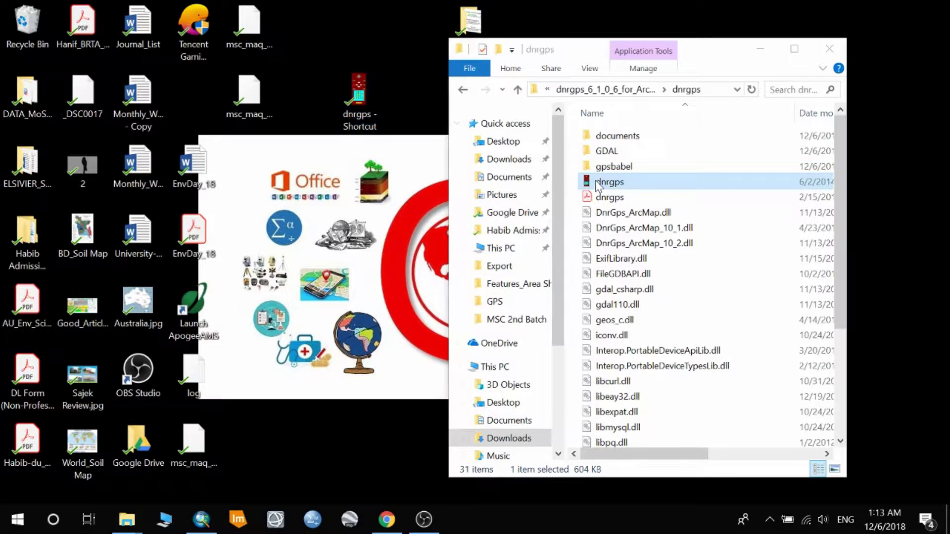
pyautogui.doubleClick(598, 186)
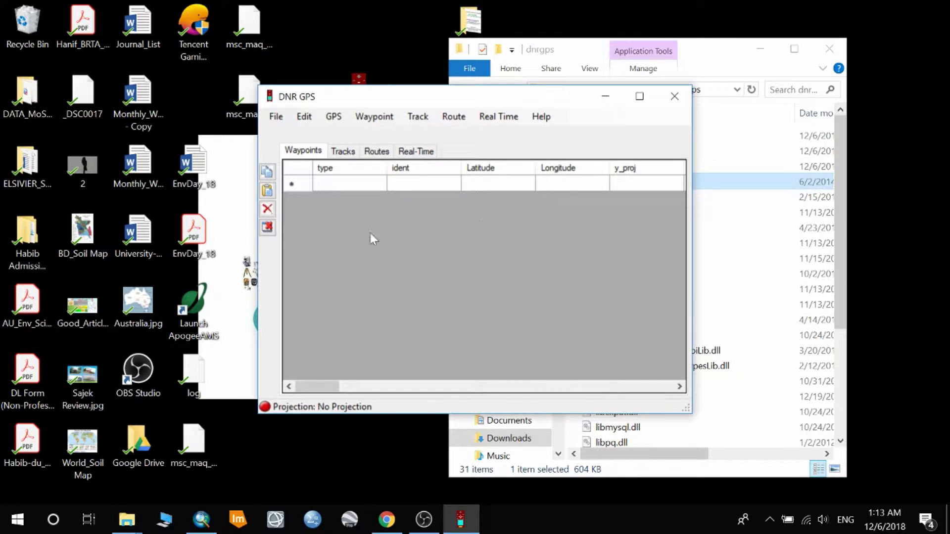
pyautogui.click(749, 53)
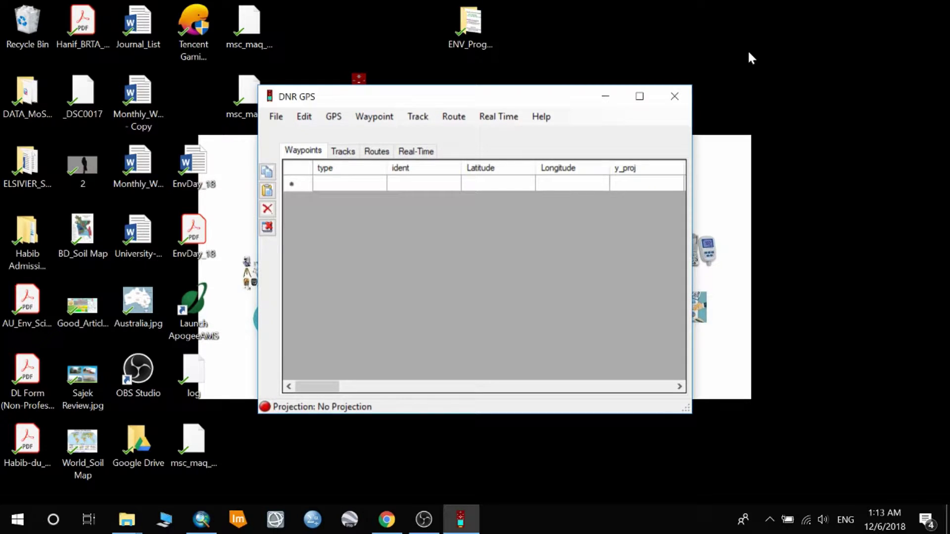
# Dismiss the file backup prompt for the attached Garmin device.
pyautogui.click(334, 119)
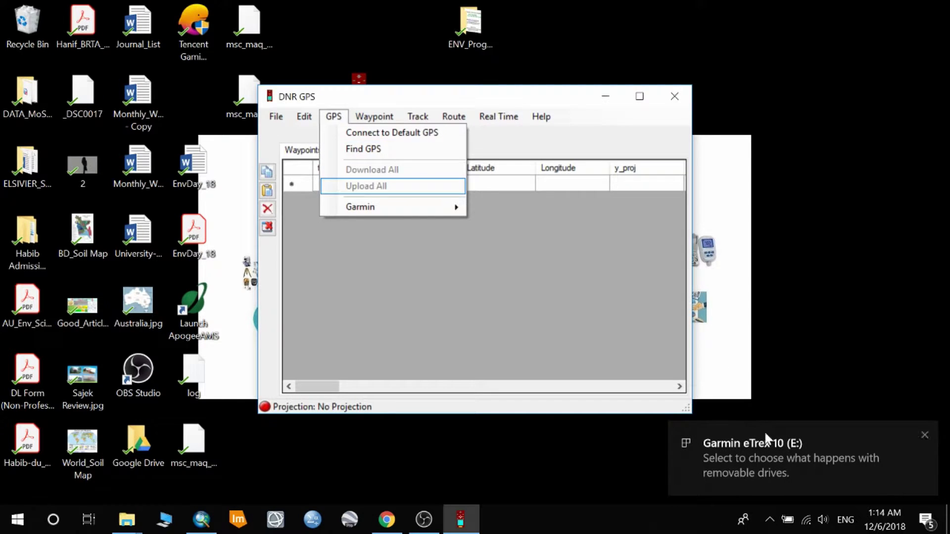
pyautogui.click(550, 315)
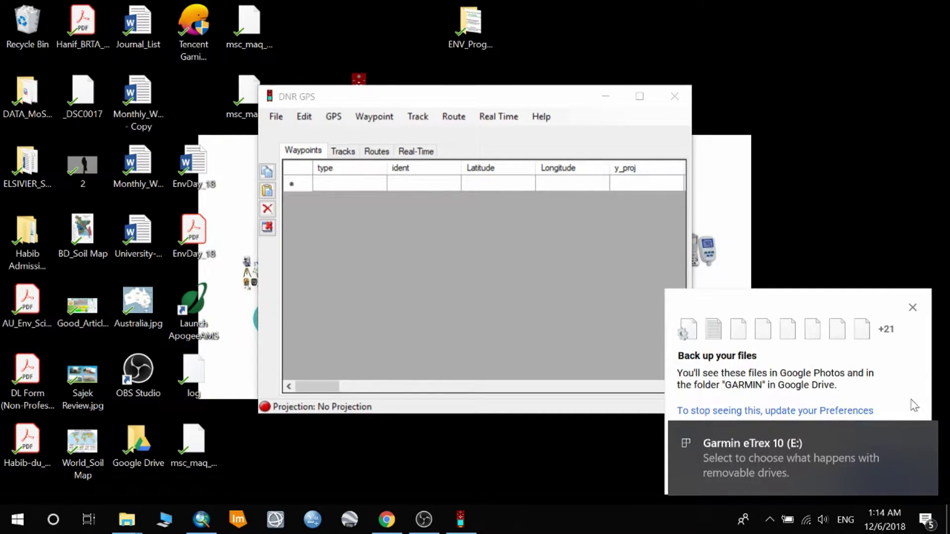
pyautogui.click(912, 308)
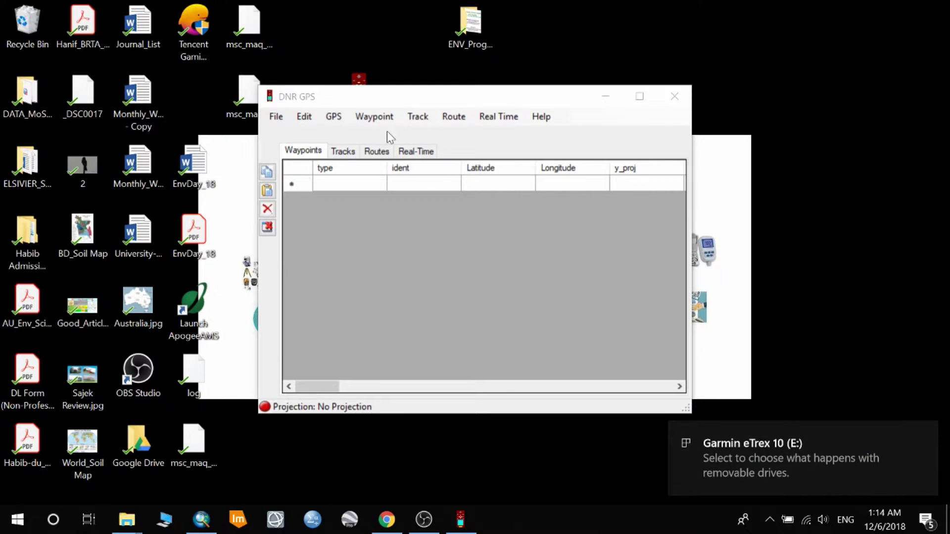
# Connect DNR GPS to the attached Garmin eTrex 10 using Find GPS.
pyautogui.click(330, 129)
pyautogui.click(327, 123)
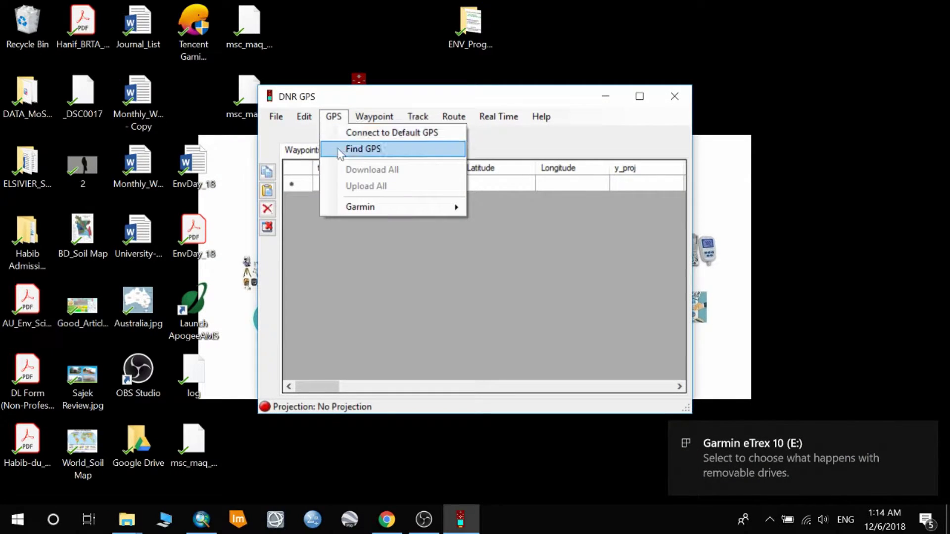
pyautogui.click(343, 118)
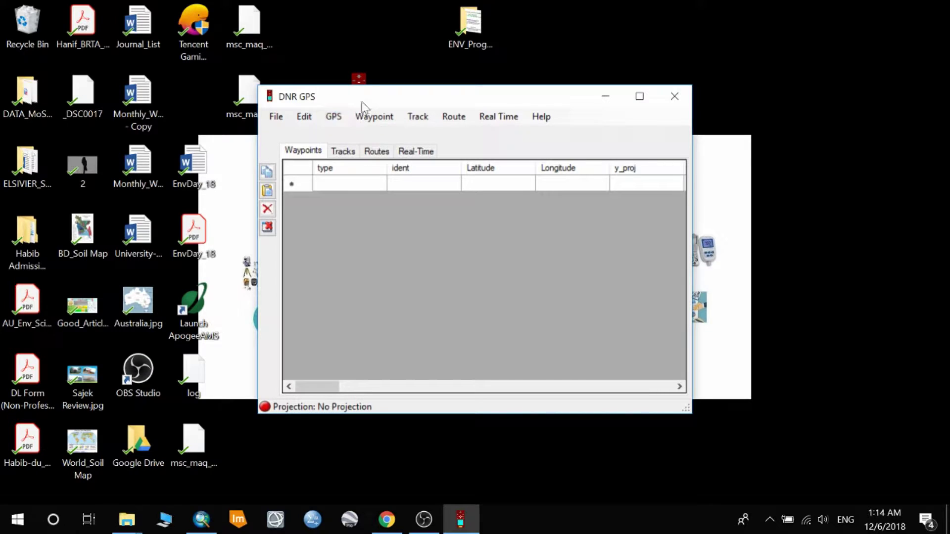
pyautogui.click(343, 120)
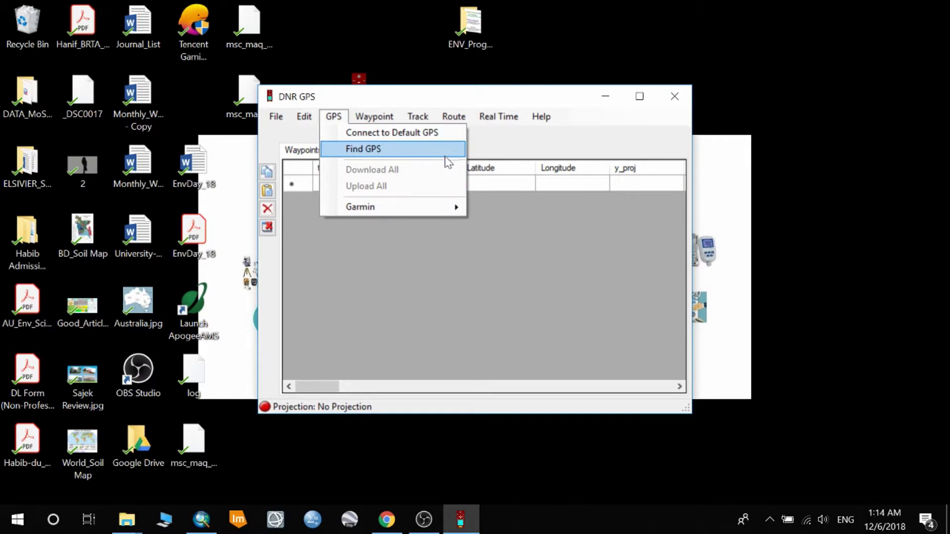
pyautogui.click(364, 151)
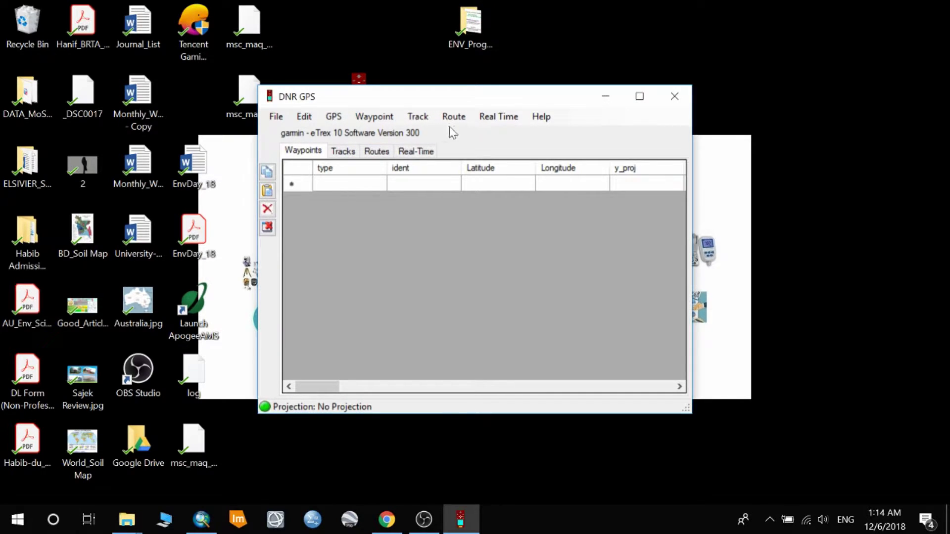
pyautogui.click(374, 117)
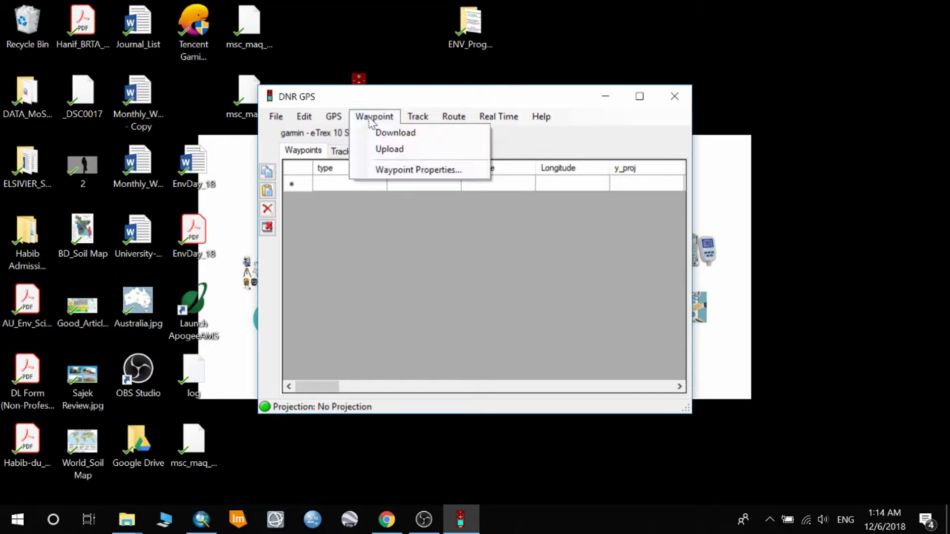
pyautogui.click(424, 119)
pyautogui.click(424, 119)
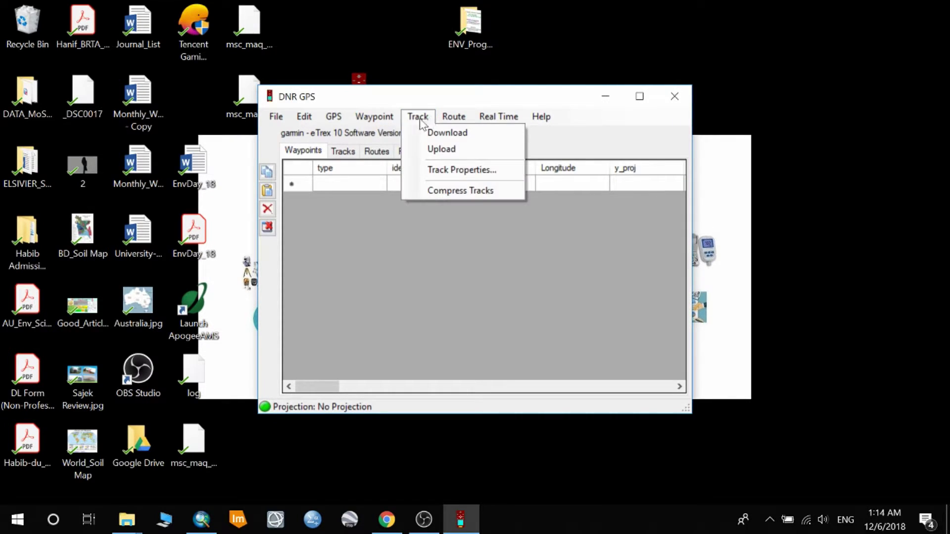
# Download the waypoints from all GPX files on the connected GPS receiver and look through the waypoint table.
pyautogui.click(391, 118)
pyautogui.click(452, 118)
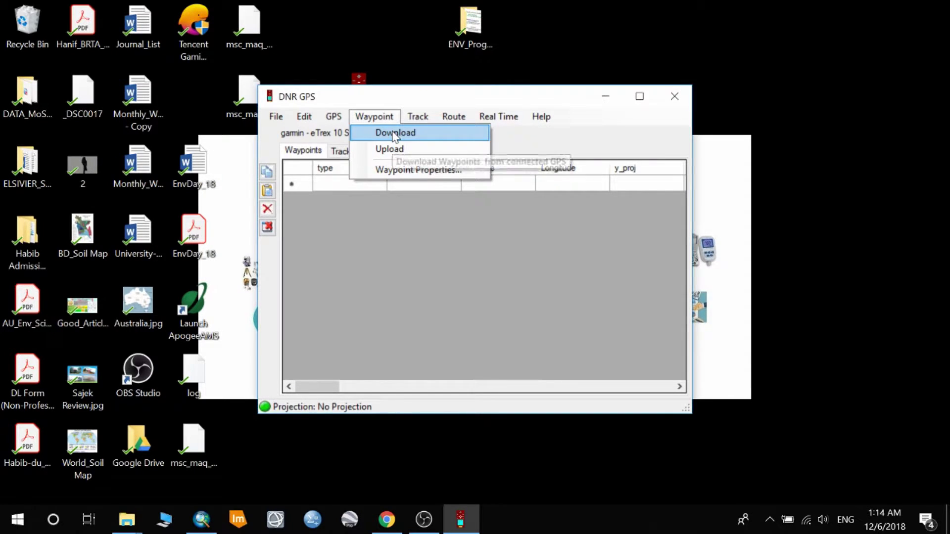
pyautogui.click(394, 134)
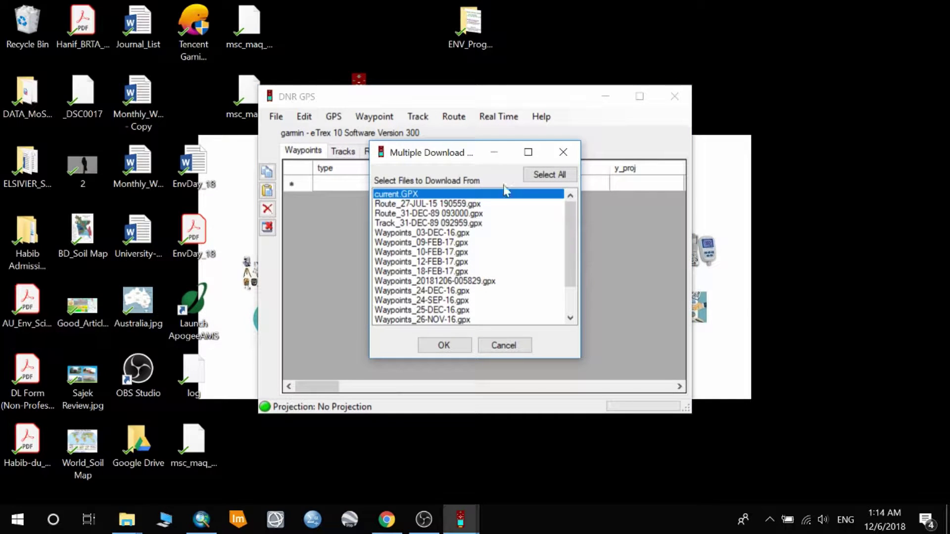
pyautogui.scroll(-2, 408, 222)
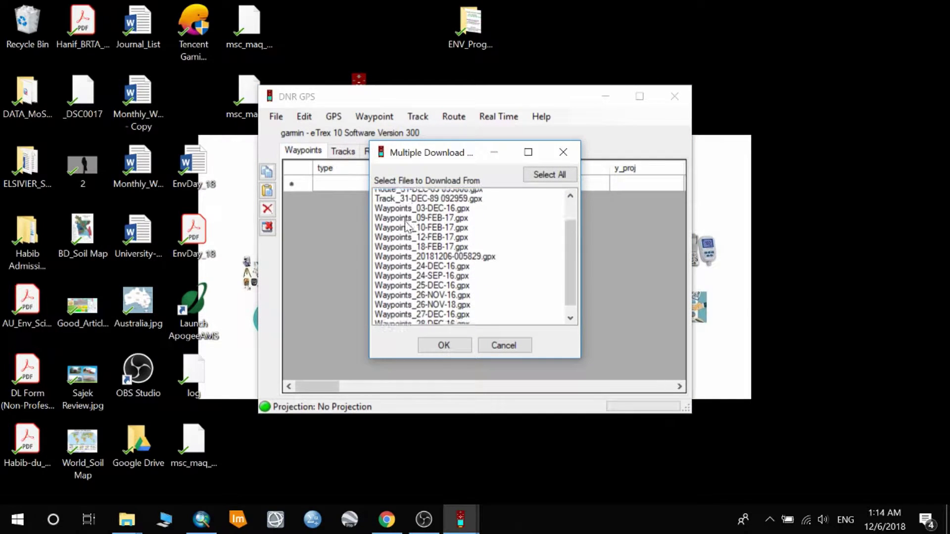
pyautogui.scroll(-1, 407, 225)
pyautogui.click(536, 177)
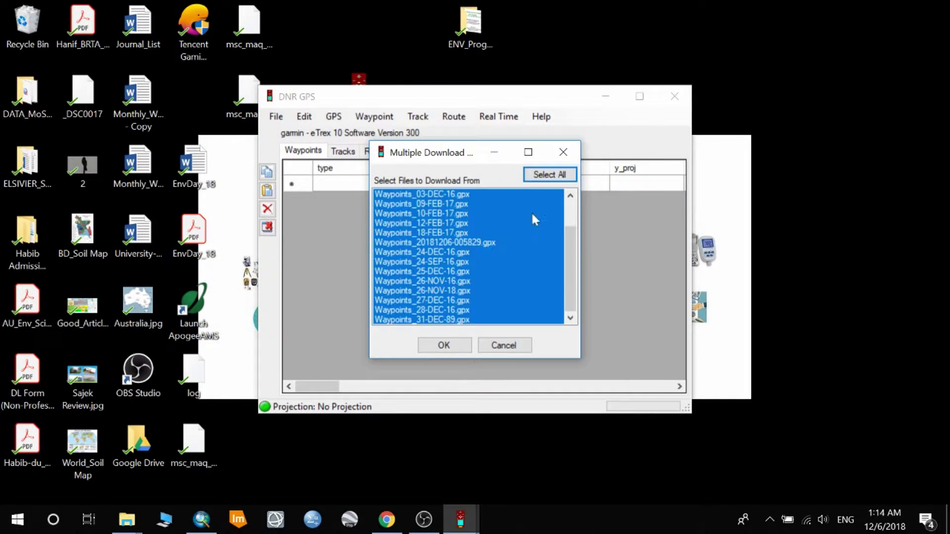
pyautogui.click(448, 343)
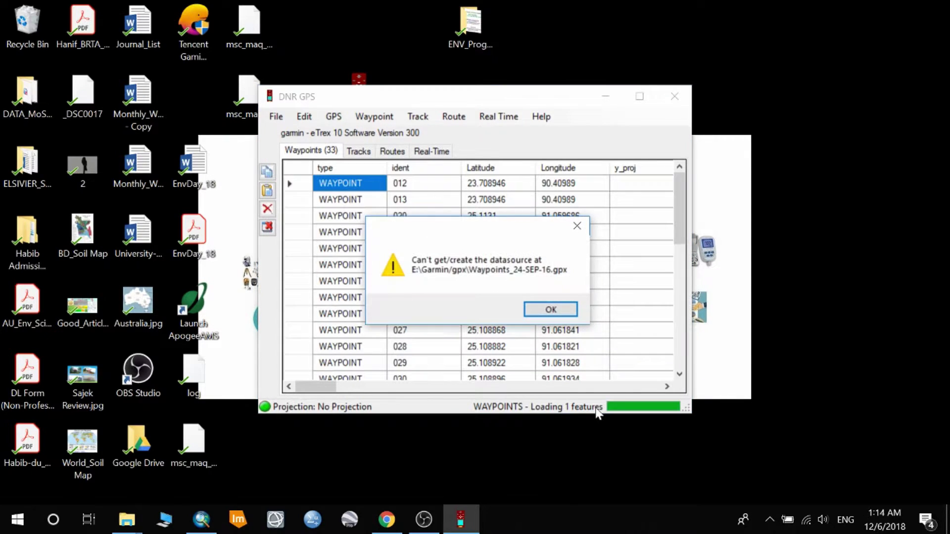
pyautogui.click(549, 309)
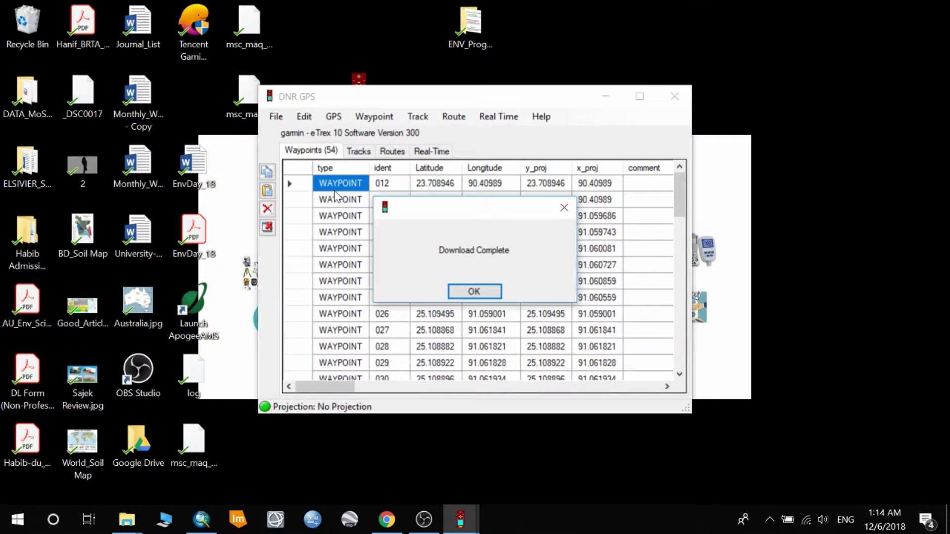
pyautogui.click(470, 292)
pyautogui.scroll(-13, 359, 240)
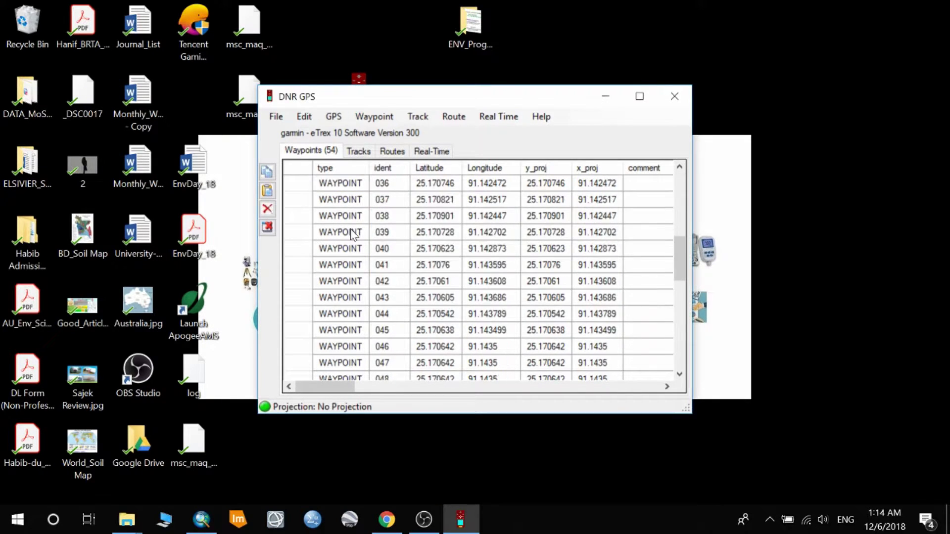
# Examine the latitude and longitude values of the downloaded waypoints in the waypoint table.
pyautogui.scroll(13, 359, 240)
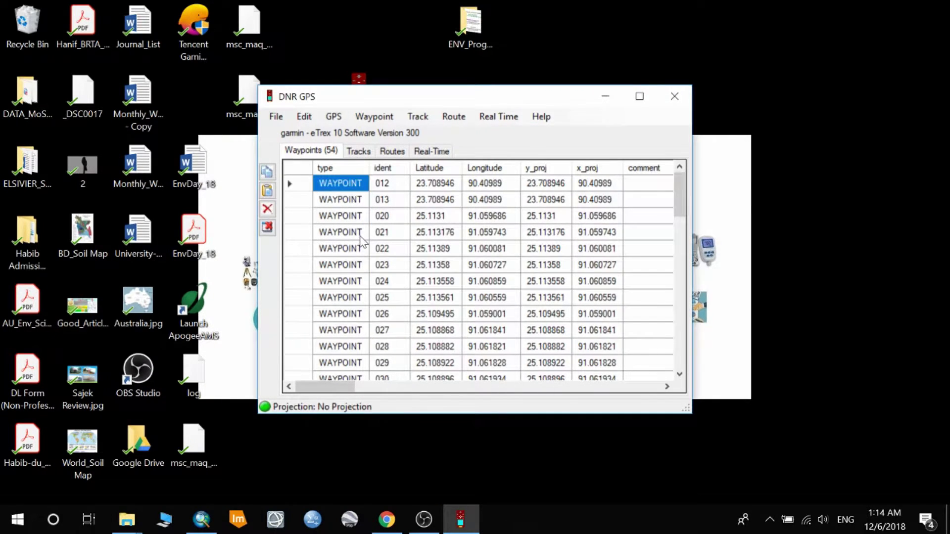
pyautogui.scroll(-5, 442, 304)
pyautogui.scroll(3, 570, 230)
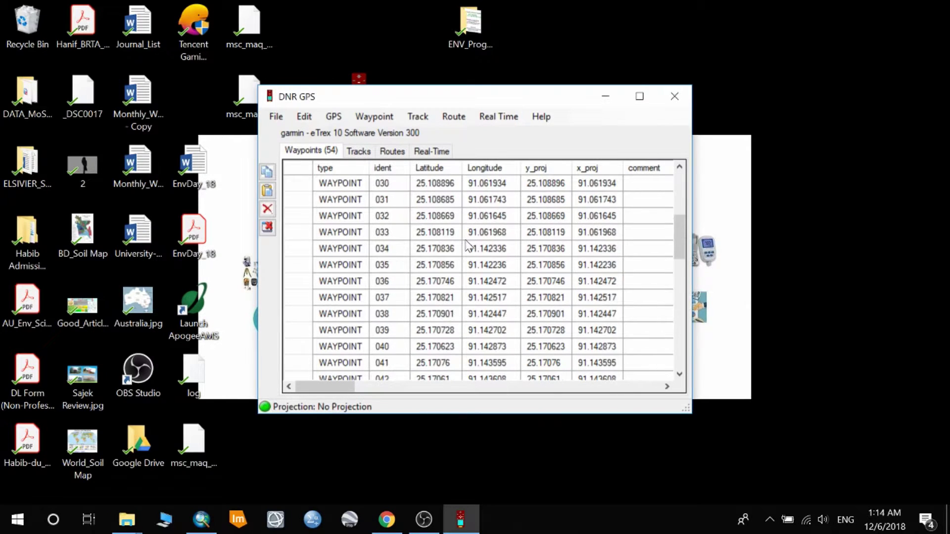
pyautogui.scroll(2, 570, 231)
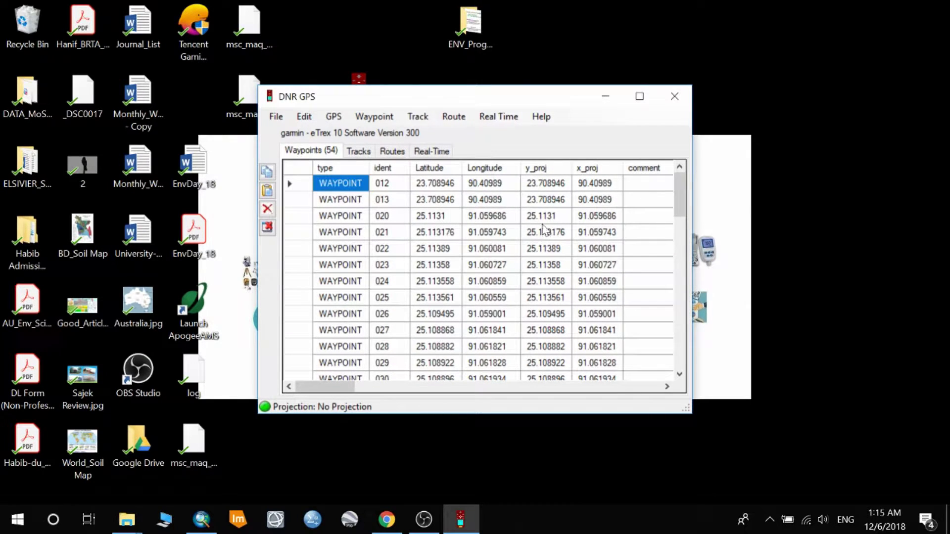
pyautogui.click(467, 187)
pyautogui.click(443, 185)
pyautogui.click(437, 198)
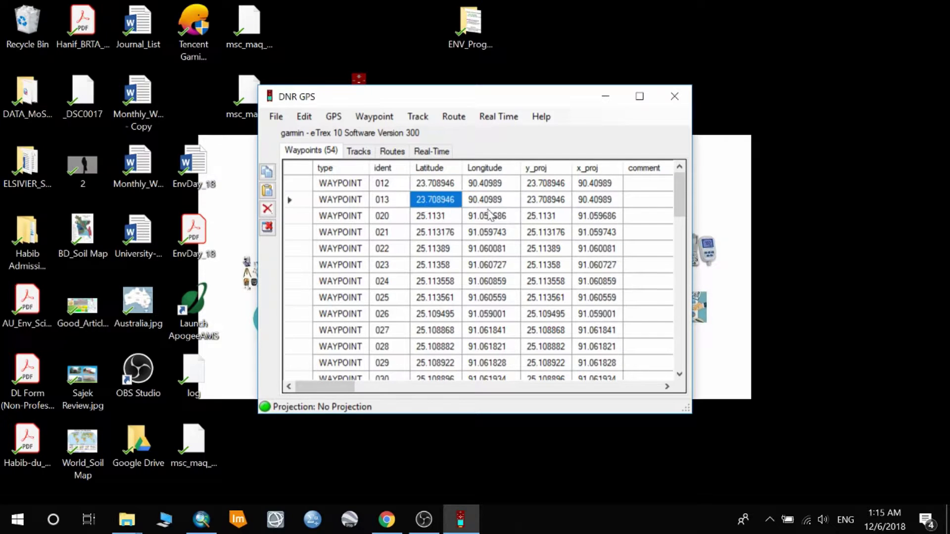
pyautogui.click(441, 233)
pyautogui.click(490, 269)
pyautogui.click(473, 299)
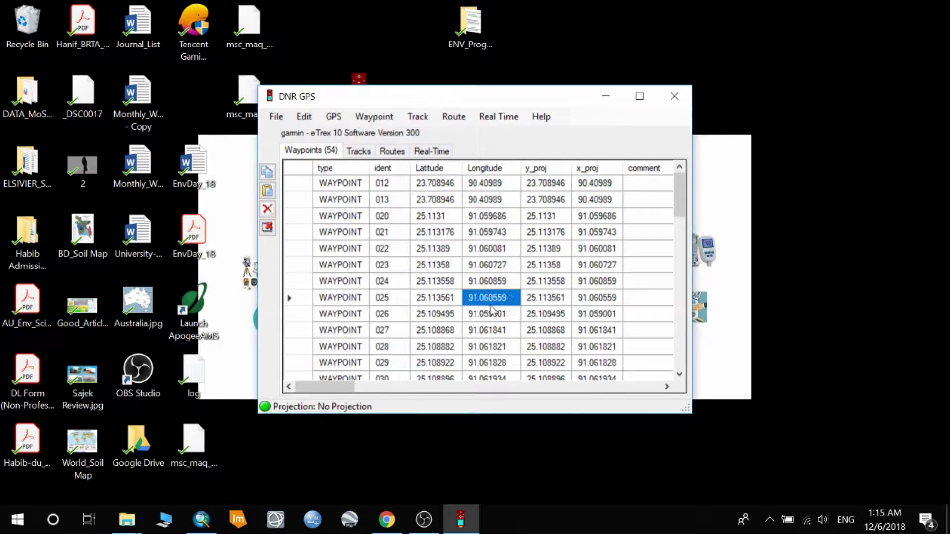
pyautogui.click(447, 315)
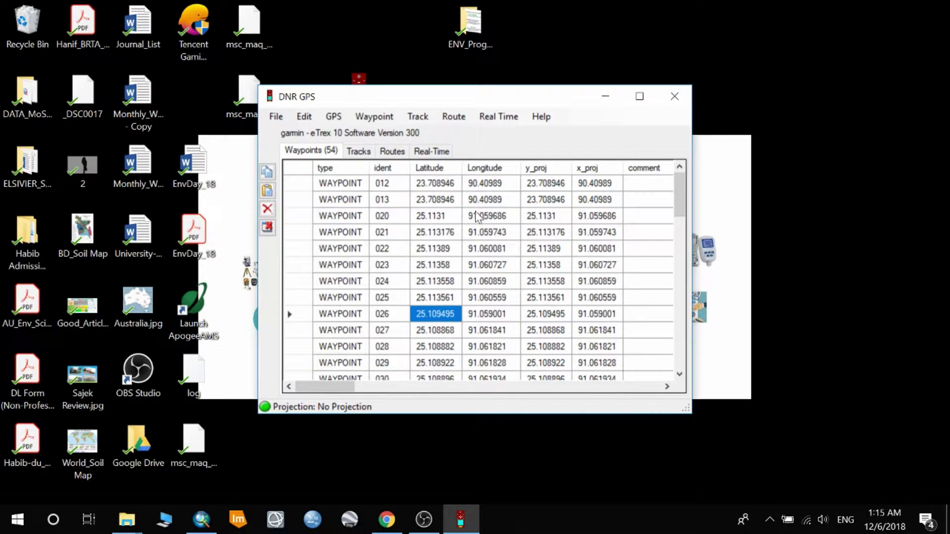
pyautogui.click(433, 184)
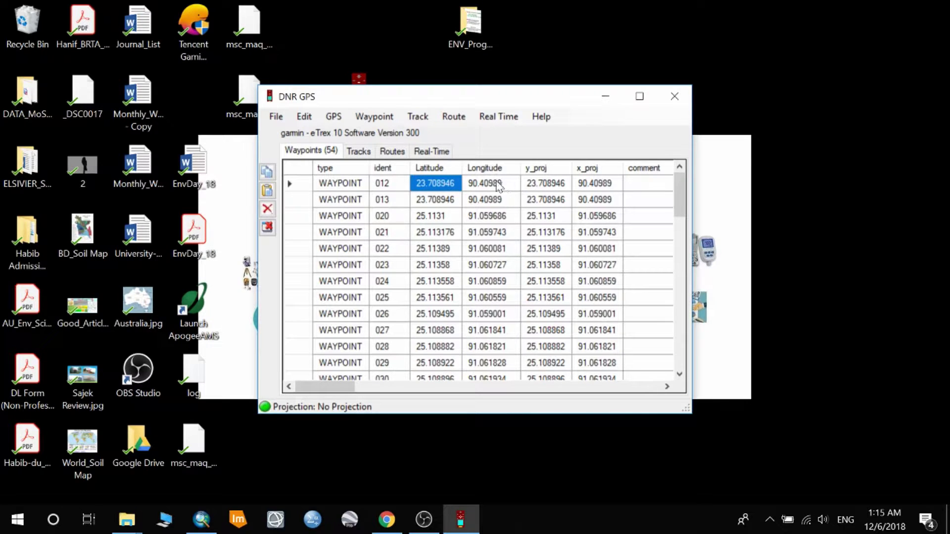
# Save the waypoints to a file as an ESRI Shapefile (2D) named Garmin GPS_1 in the GPS folder.
pyautogui.click(276, 117)
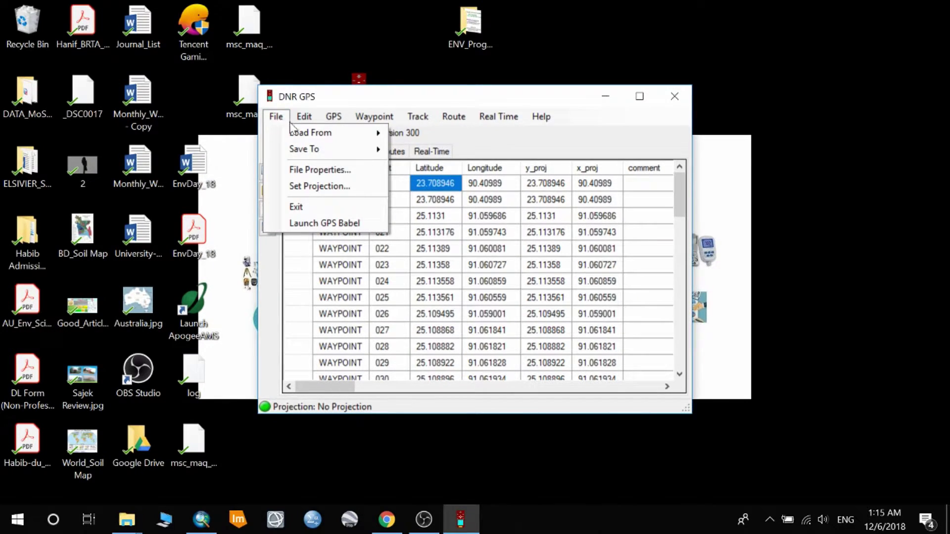
pyautogui.moveTo(387, 158)
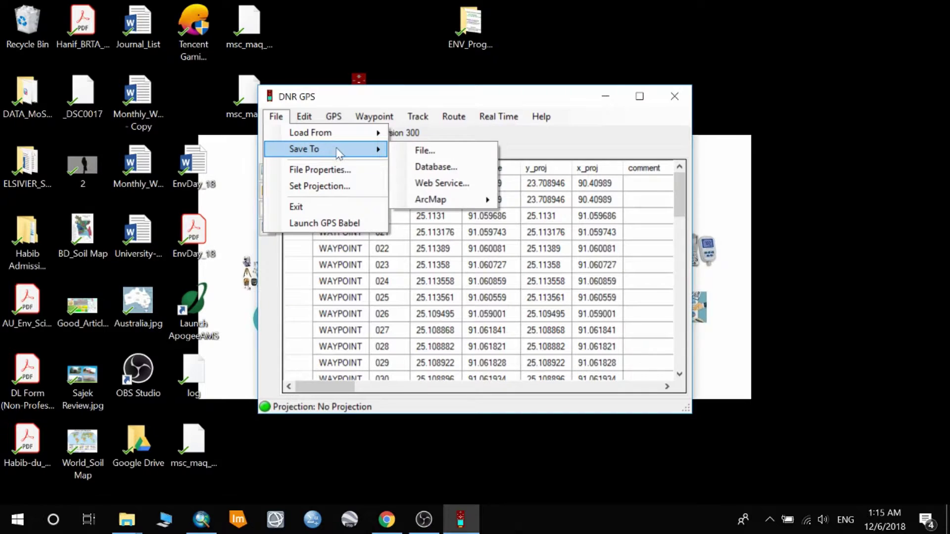
pyautogui.click(417, 152)
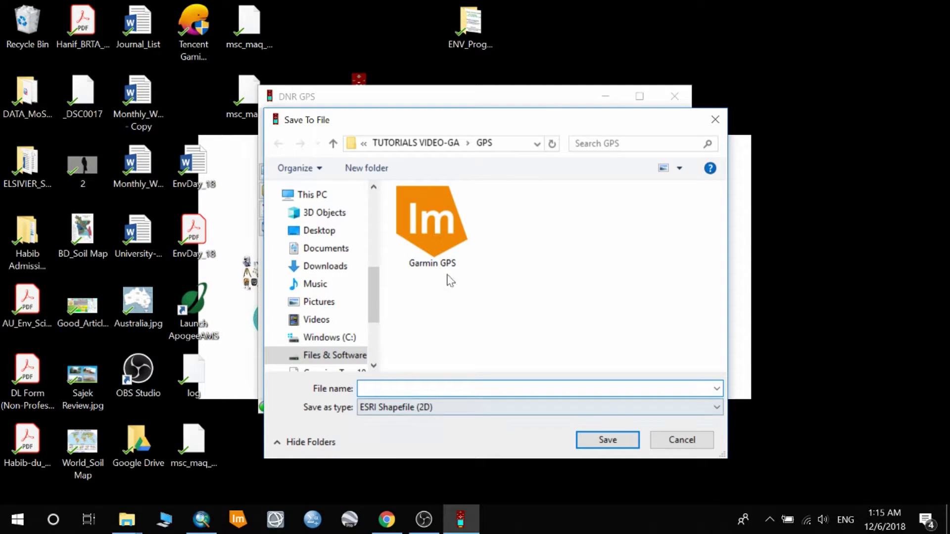
pyautogui.click(417, 407)
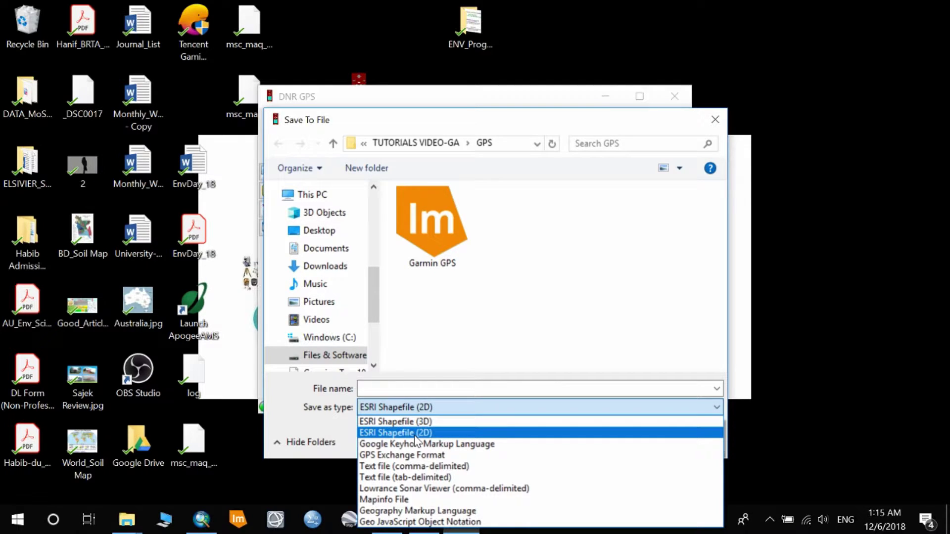
pyautogui.click(415, 433)
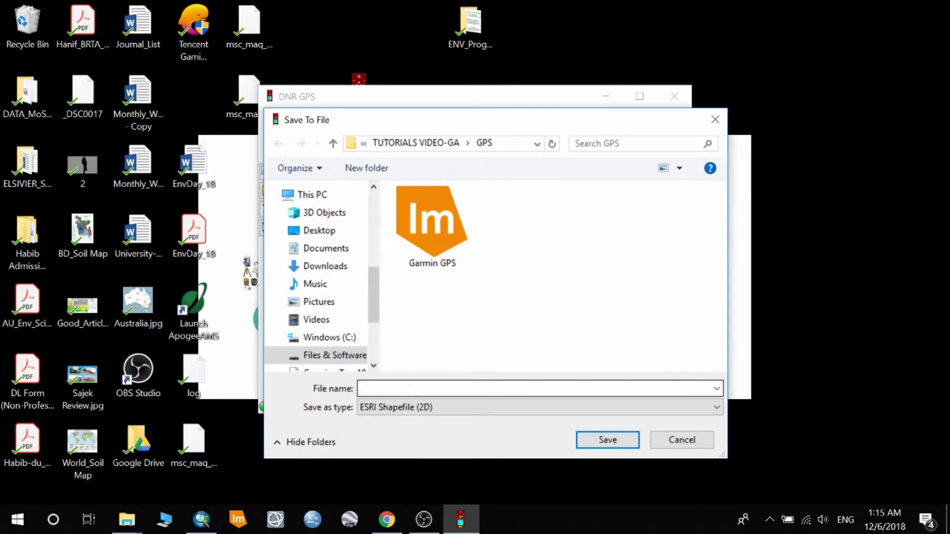
pyautogui.click(361, 388)
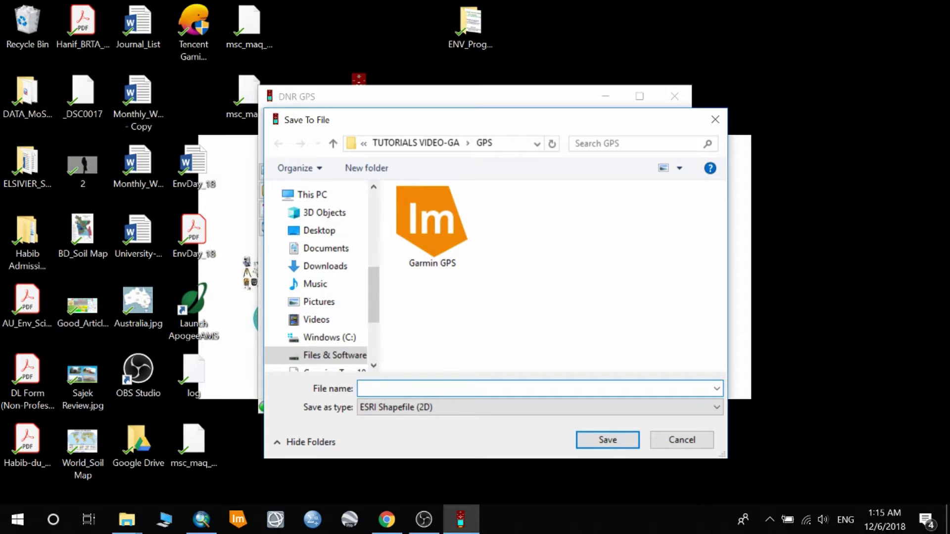
pyautogui.click(435, 261)
pyautogui.press('Tab')
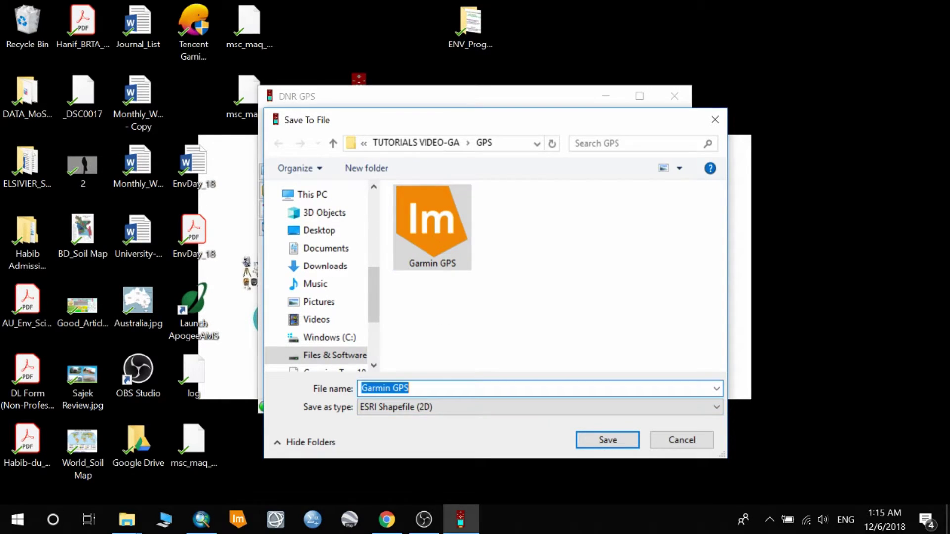
pyautogui.press('End')
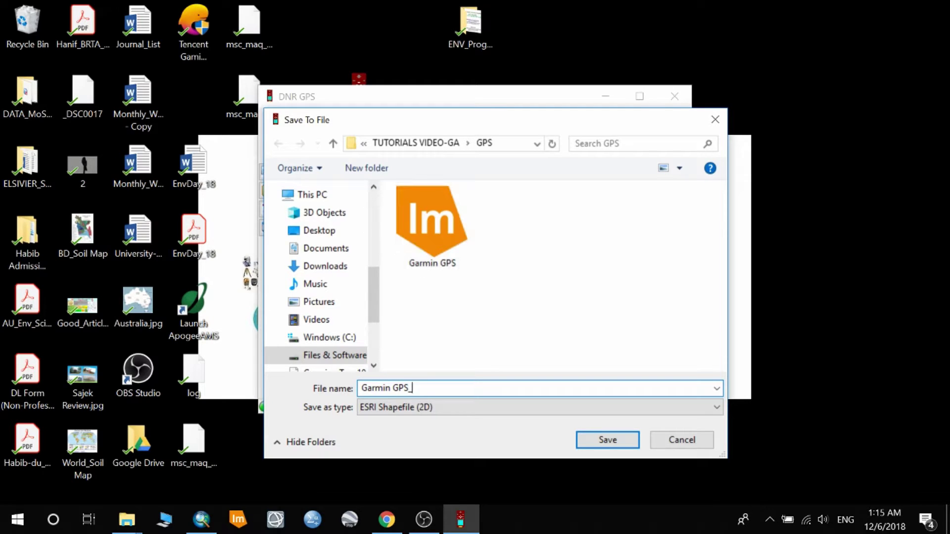
pyautogui.click(607, 438)
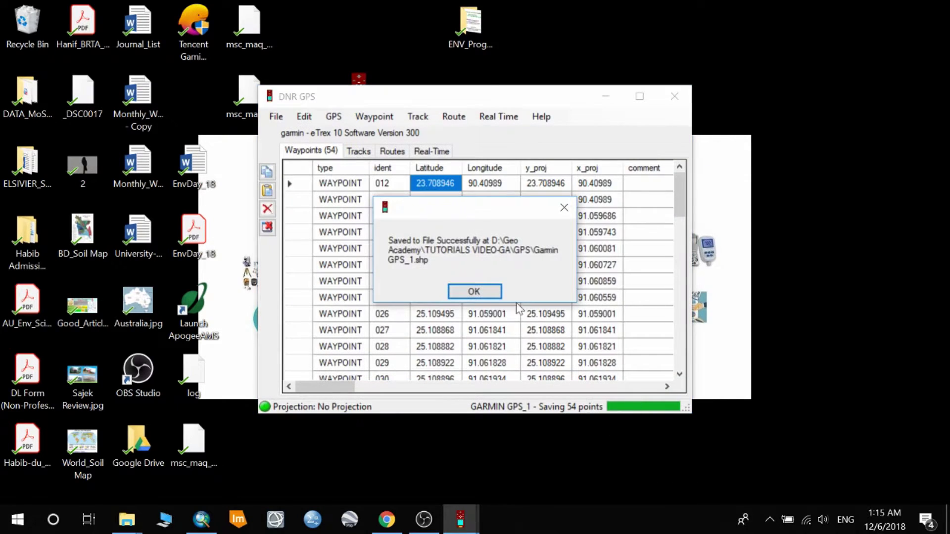
pyautogui.click(484, 293)
# Switch to ArcMap and remove the existing Garmin GPS layer from the map.
pyautogui.click(202, 520)
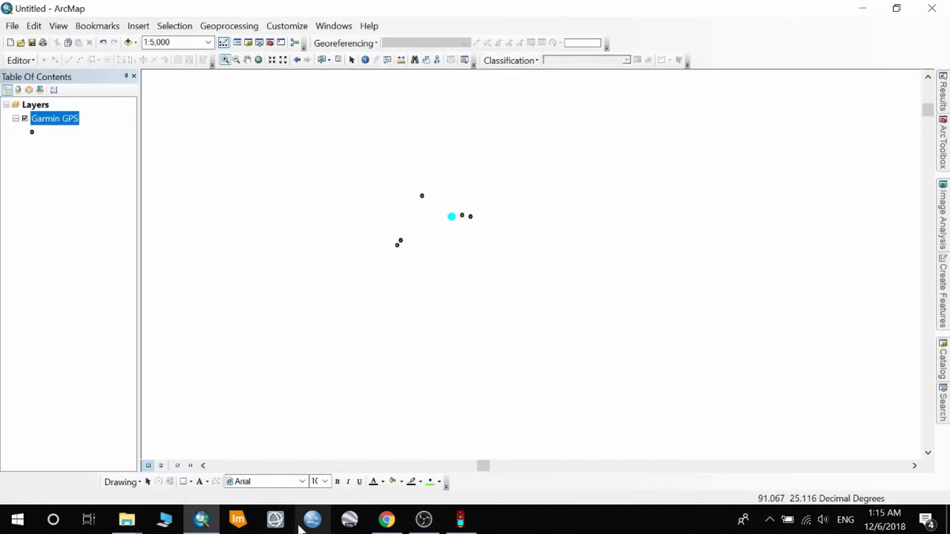
pyautogui.rightClick(53, 120)
pyautogui.click(68, 144)
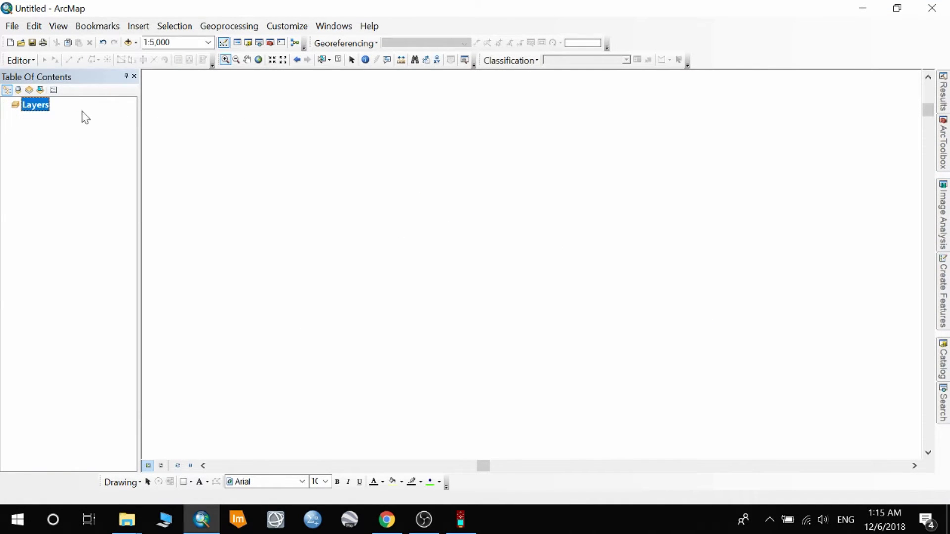
# Add the shapefile Garmin GPS_1.shp from the GPS folder to the map and inspect its point clusters up close.
pyautogui.click(128, 42)
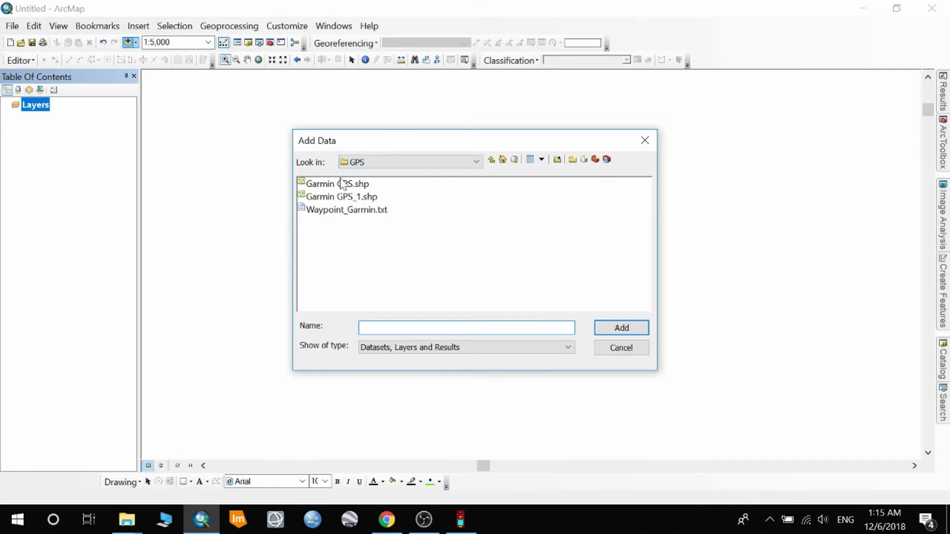
pyautogui.click(340, 196)
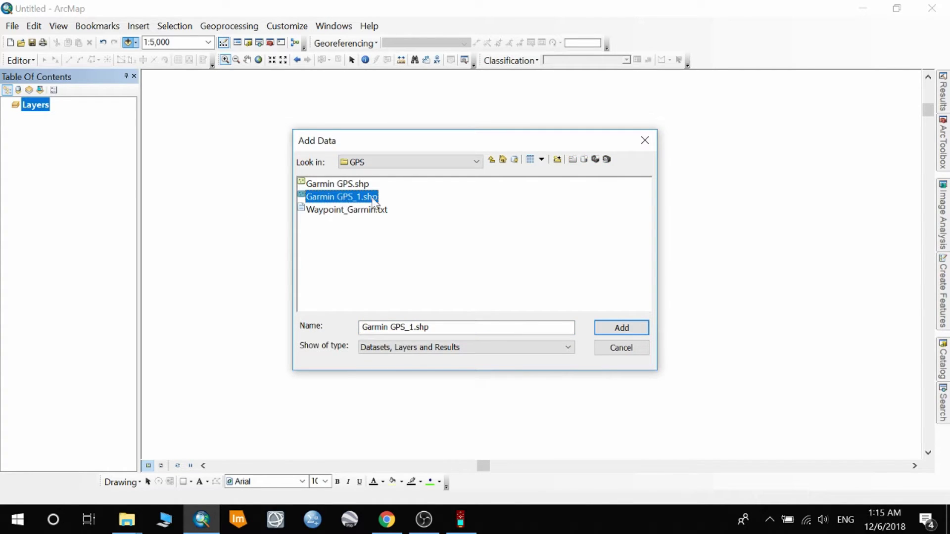
pyautogui.click(620, 329)
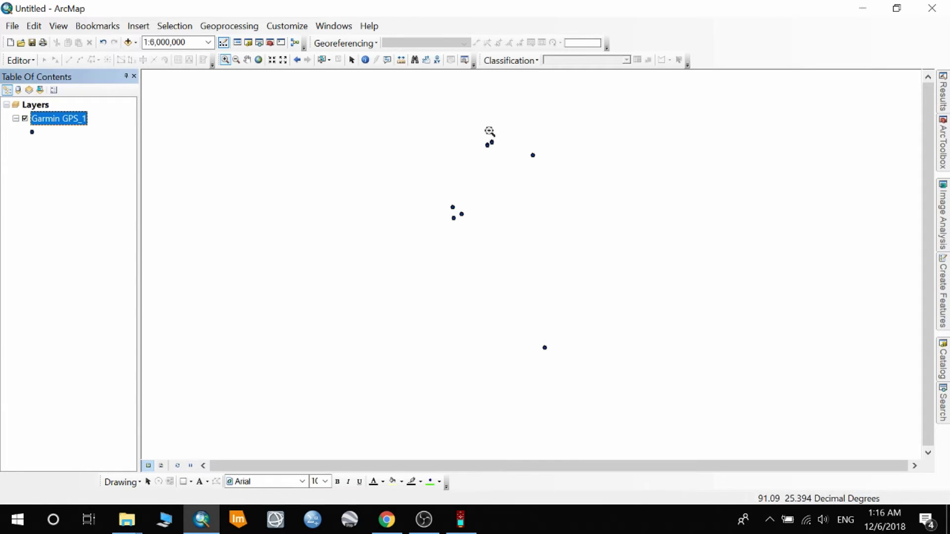
pyautogui.moveTo(466, 129); pyautogui.dragTo(513, 162)
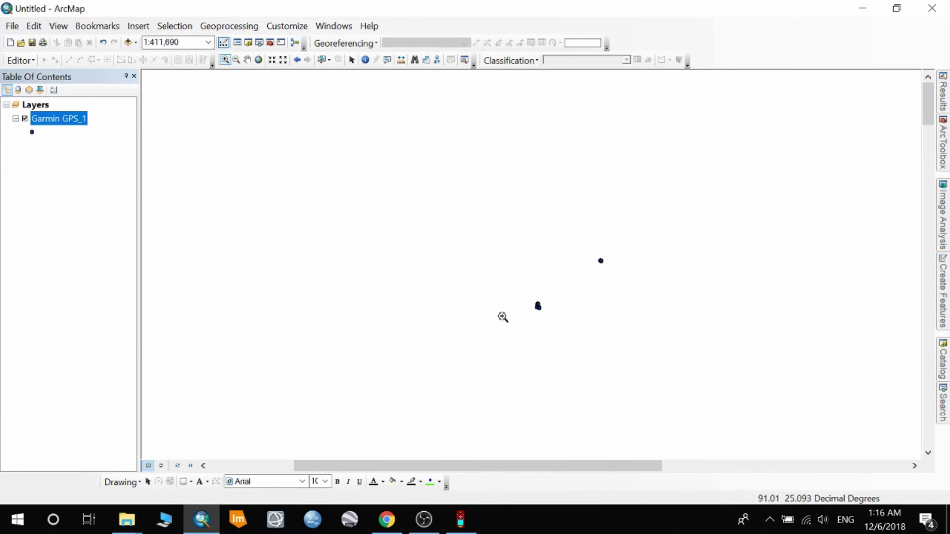
pyautogui.moveTo(516, 287); pyautogui.dragTo(553, 324)
pyautogui.moveTo(509, 153); pyautogui.dragTo(550, 252)
pyautogui.moveTo(417, 166); pyautogui.dragTo(562, 361)
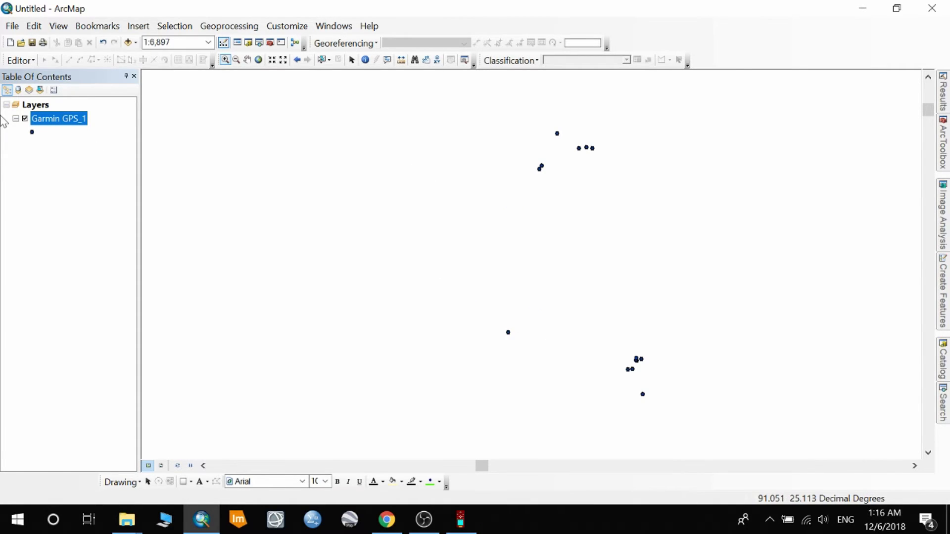
# Look through the waypoint records and fields in the Garmin GPS_1 layer's attribute table, closing it when done.
pyautogui.rightClick(55, 123)
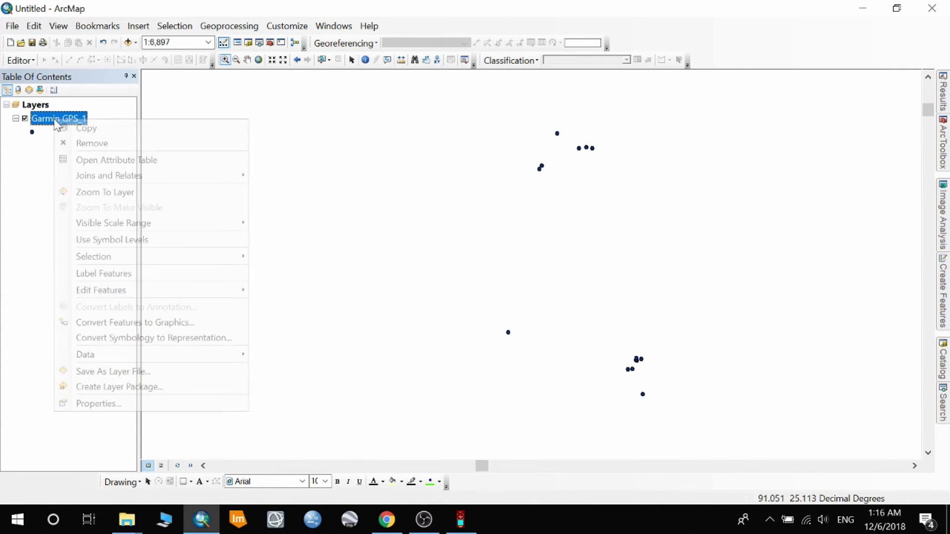
pyautogui.click(116, 159)
pyautogui.scroll(-15, 337, 213)
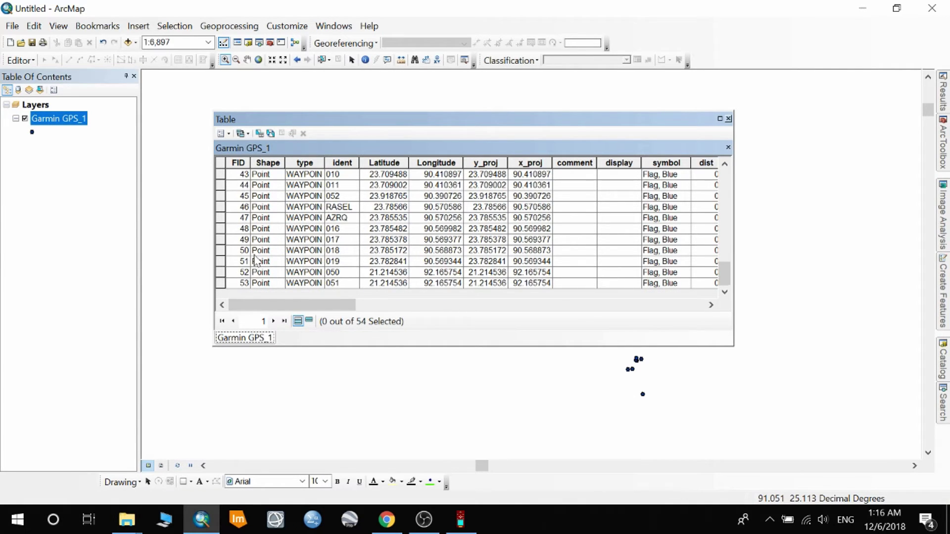
pyautogui.scroll(15, 256, 260)
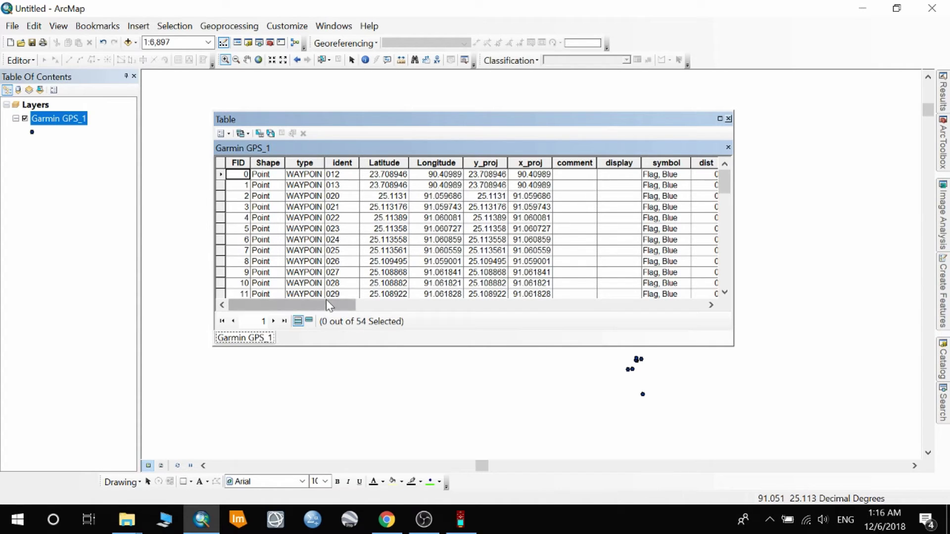
pyautogui.moveTo(329, 306); pyautogui.dragTo(375, 305)
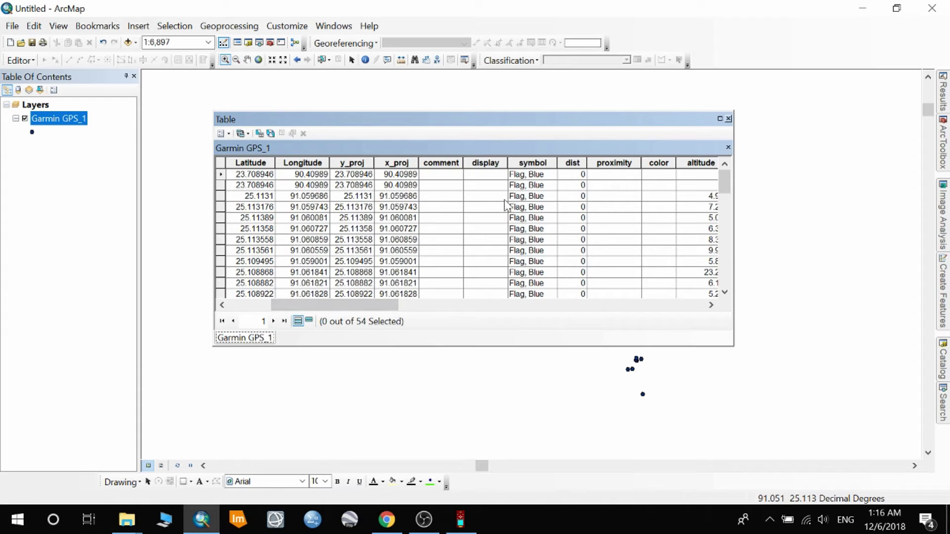
pyautogui.scroll(-9, 506, 205)
pyautogui.moveTo(334, 310); pyautogui.dragTo(752, 92)
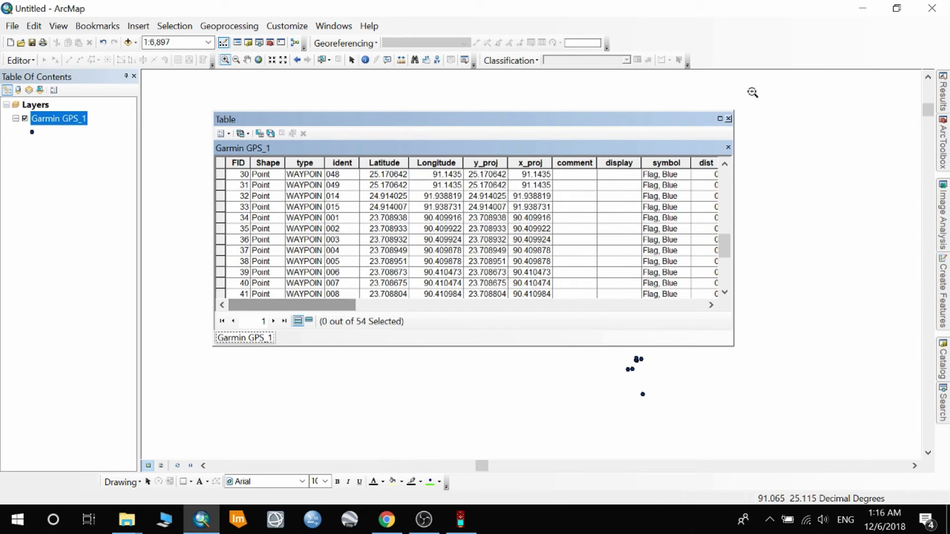
pyautogui.click(728, 119)
# Minimize ArcMap and close the DNR GPS application.
pyautogui.click(859, 7)
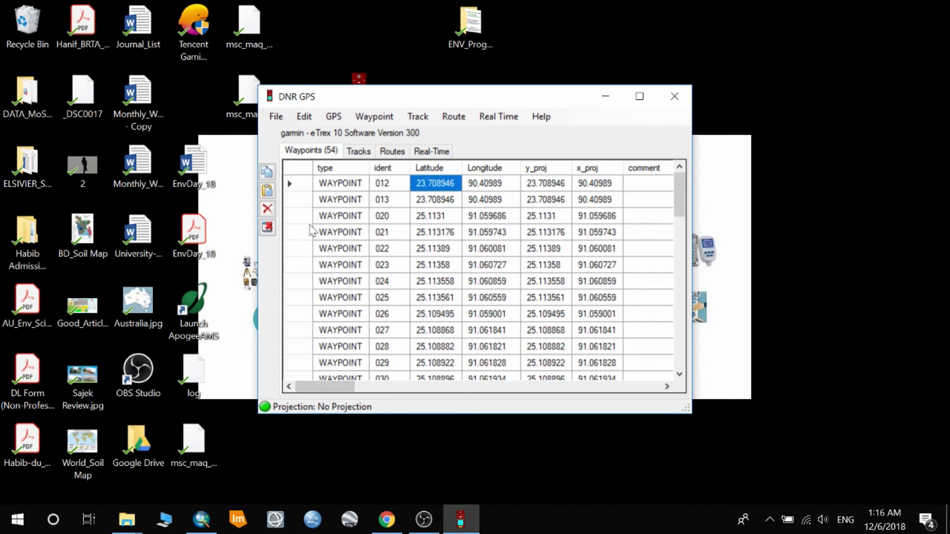
pyautogui.click(674, 96)
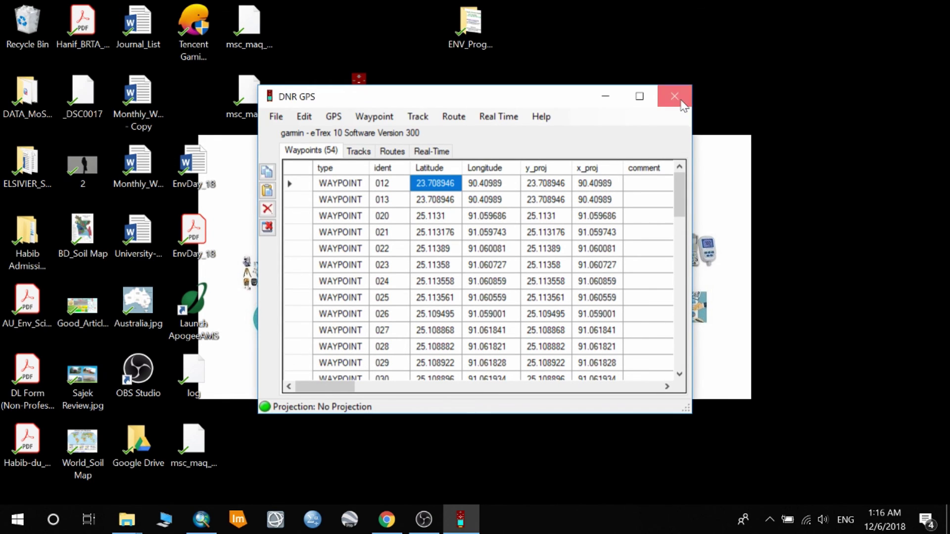
pyautogui.click(425, 524)
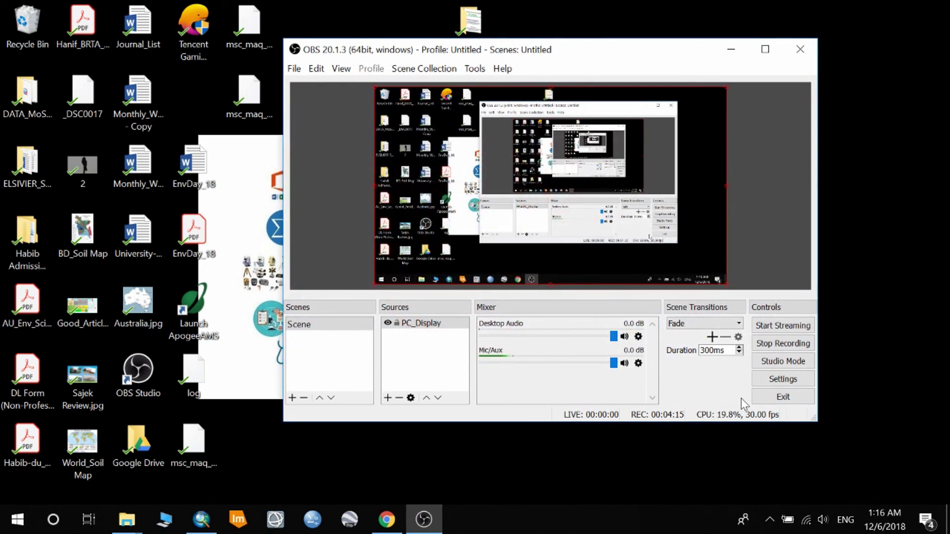